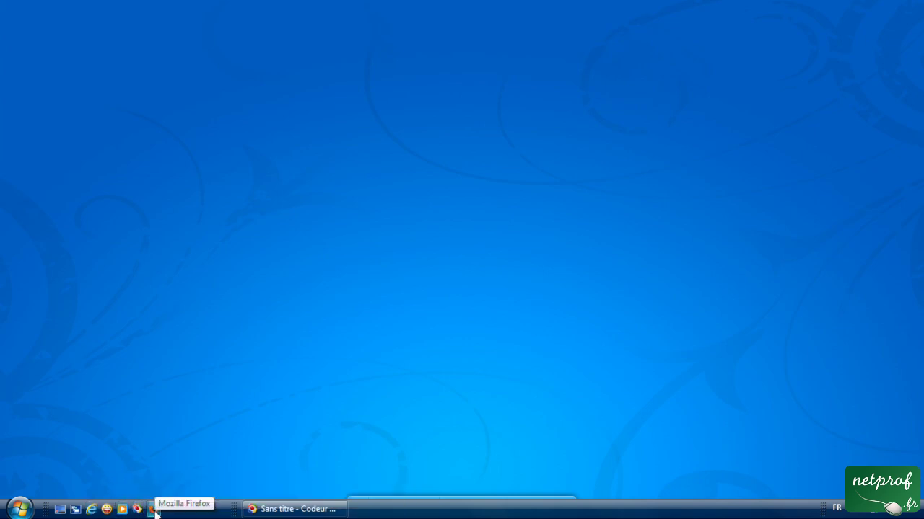
Launch Firefox and look through the saved webmail bookmarks.
left_click(153, 511)
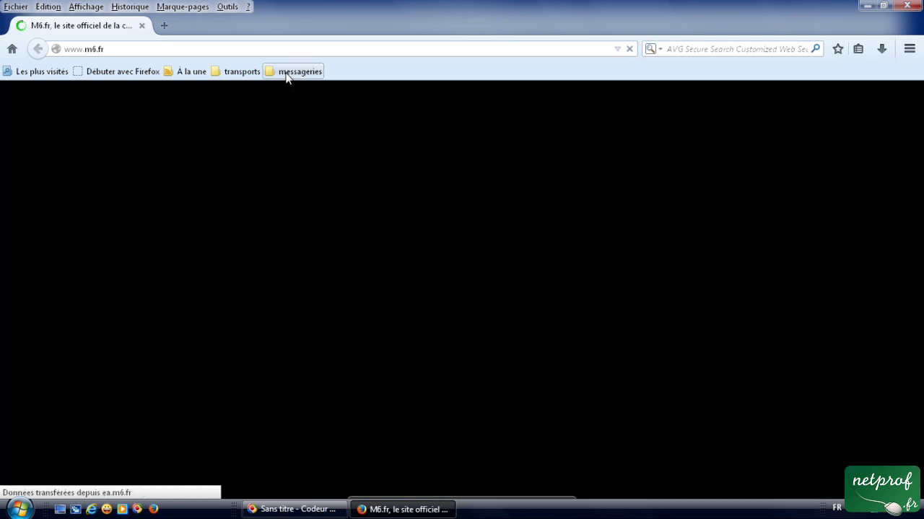
left_click(289, 72)
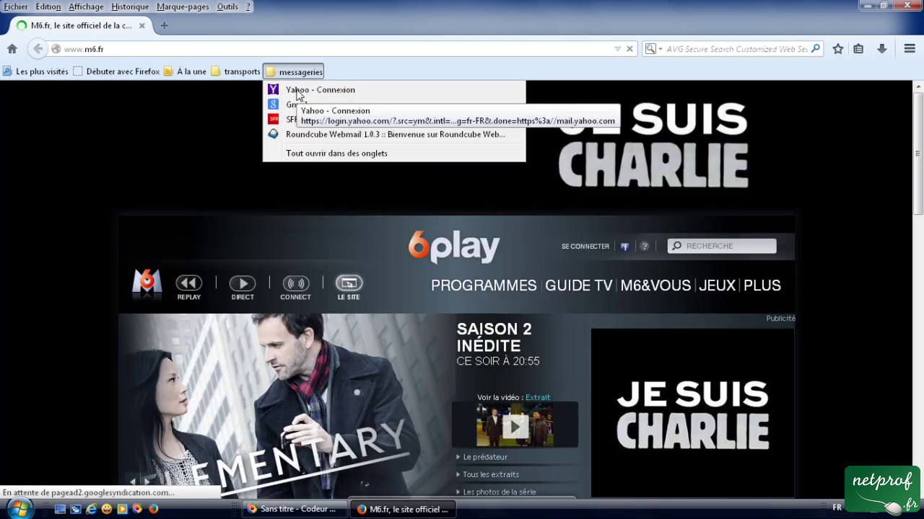
mouse_move(238, 72)
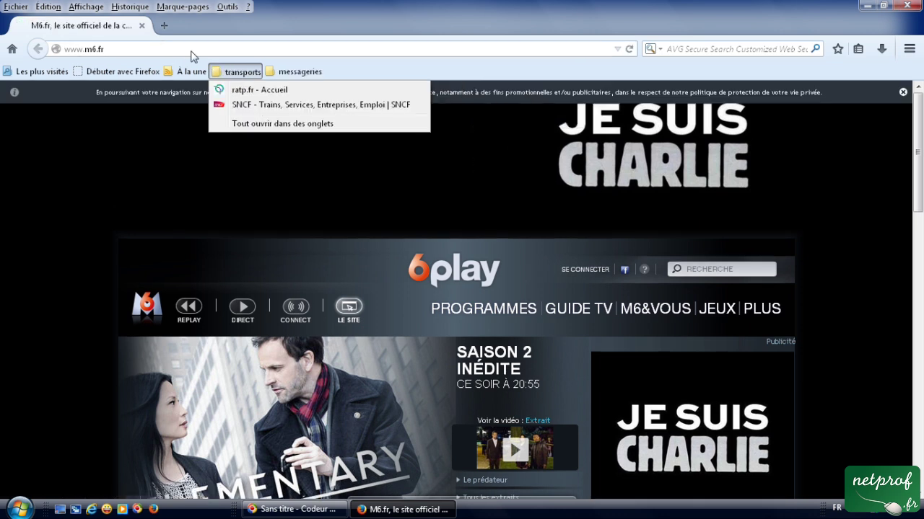
Go to yahoo.fr and follow the Mail link to the Yahoo sign-in page.
left_click(167, 46)
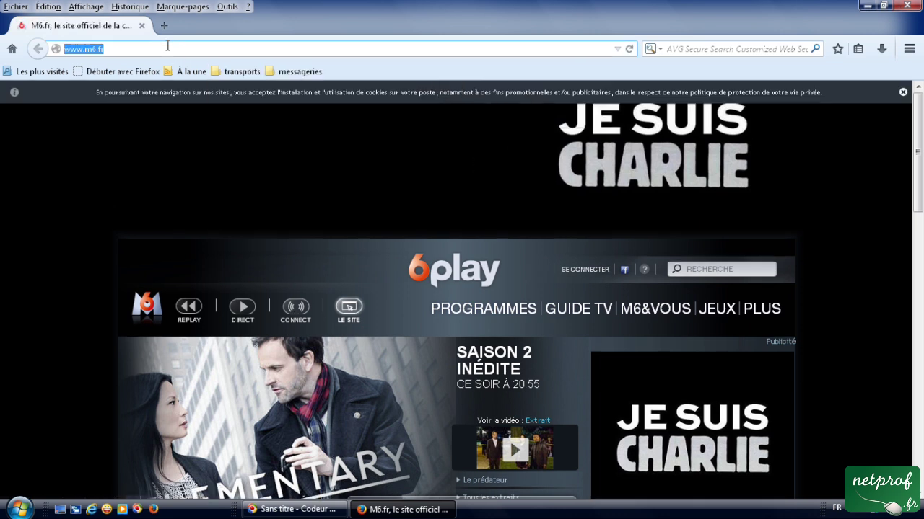
type("yahh")
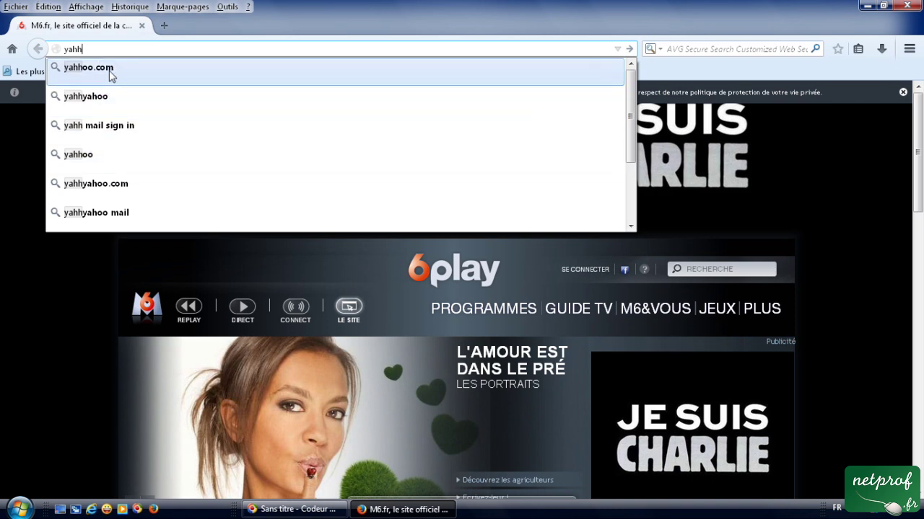
key("BackSpace")
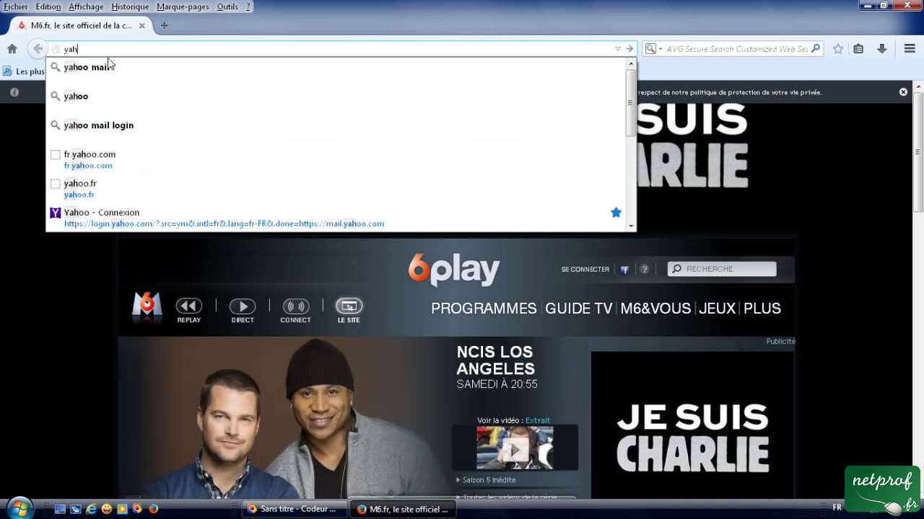
type("oo")
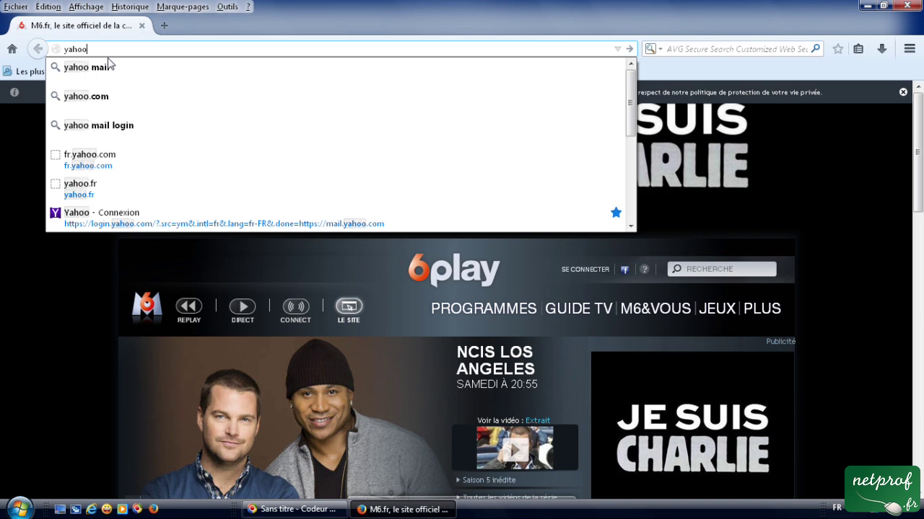
type(".fr")
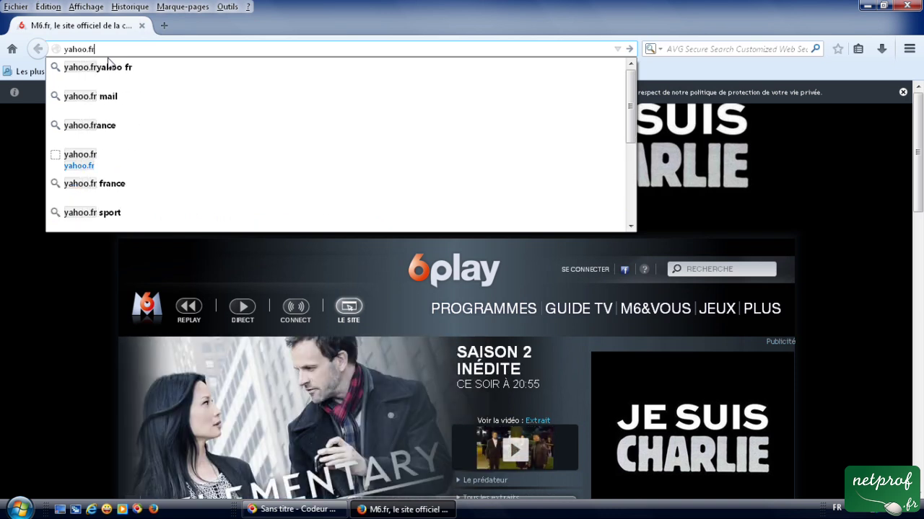
key("Return")
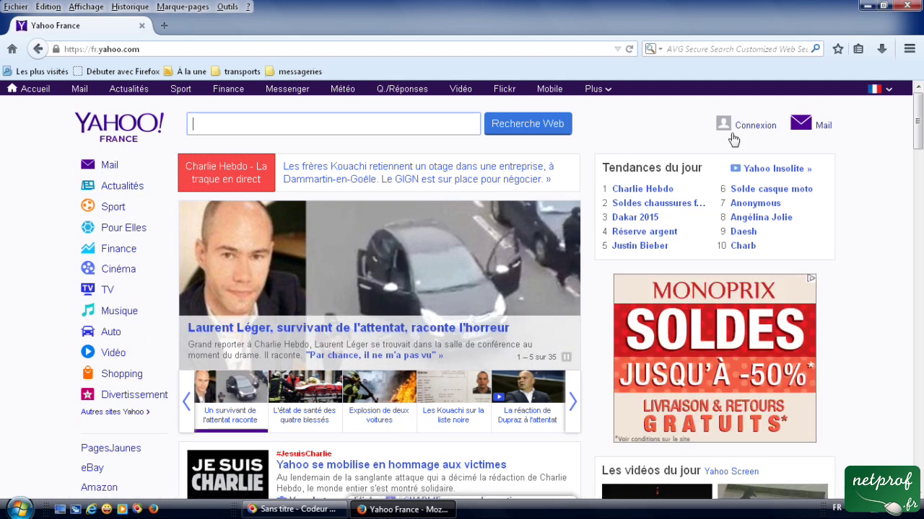
left_click(808, 130)
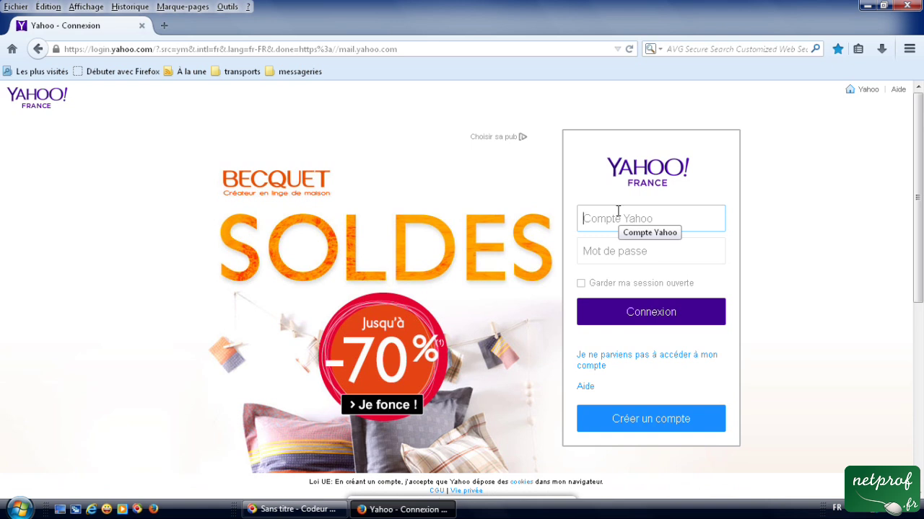
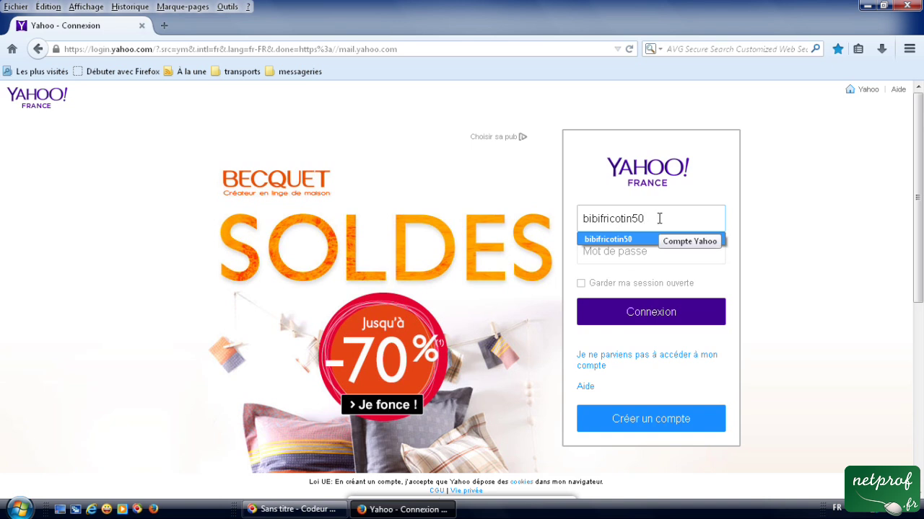
Sign in with the account name and password to reach the empty Boîte de réception.
left_click(629, 256)
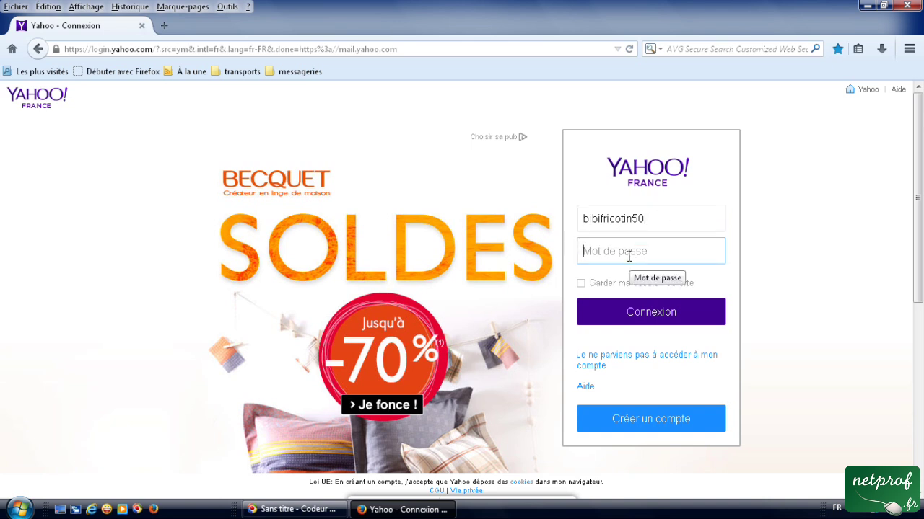
type("•")
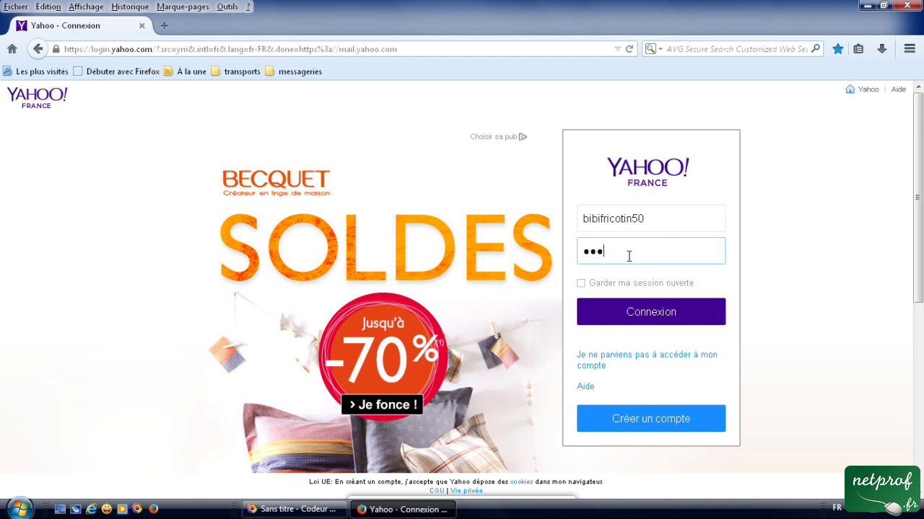
type("••••••")
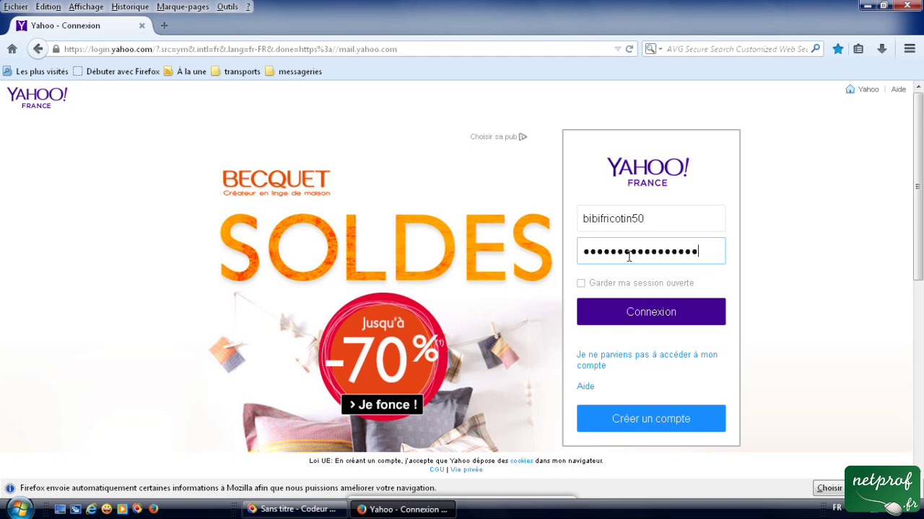
left_click(649, 319)
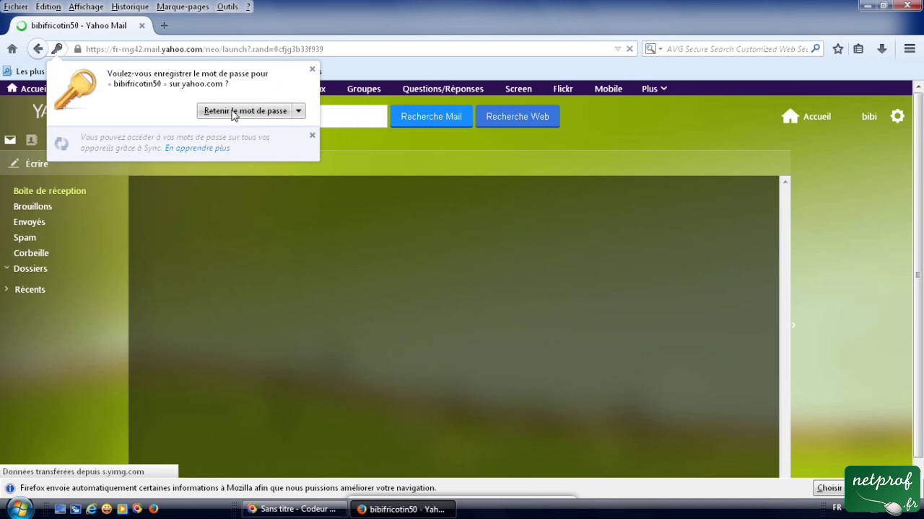
Dismiss Firefox's save-password offer, then open the Yahoo France home page via Accueil.
left_click(298, 112)
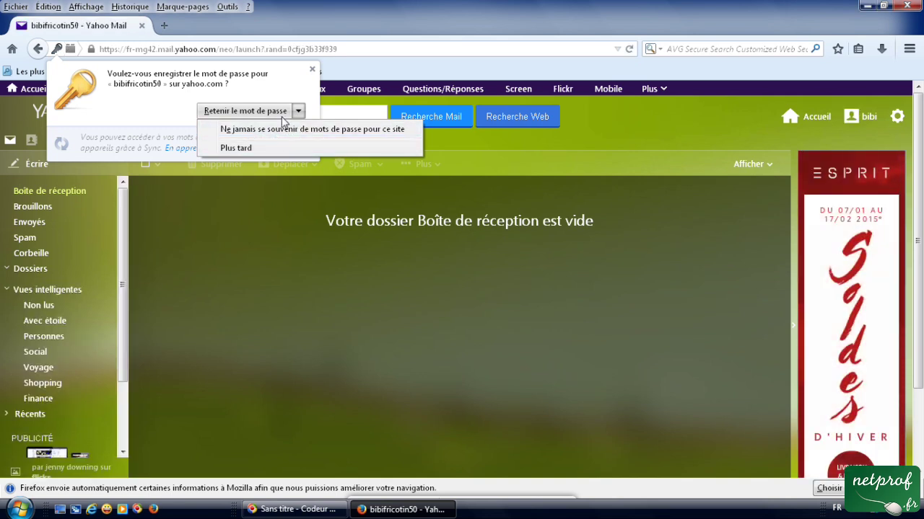
left_click(312, 72)
left_click(313, 73)
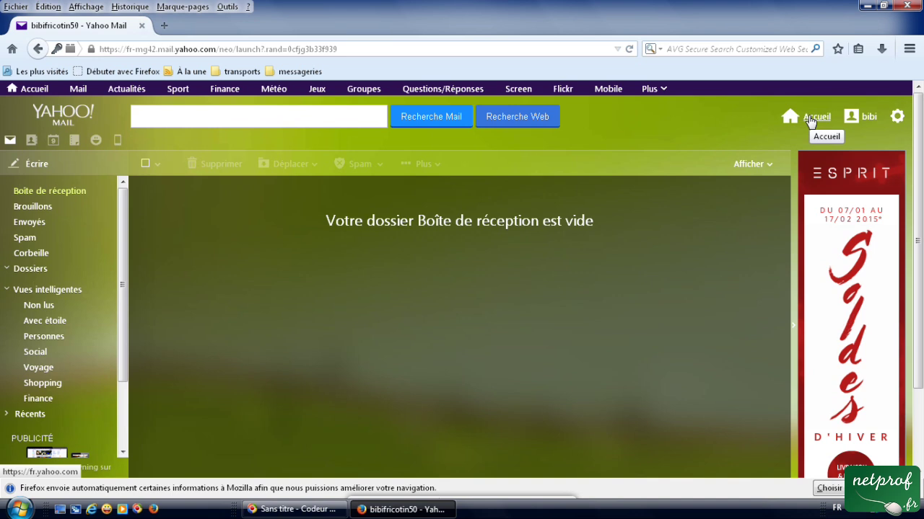
left_click(810, 121)
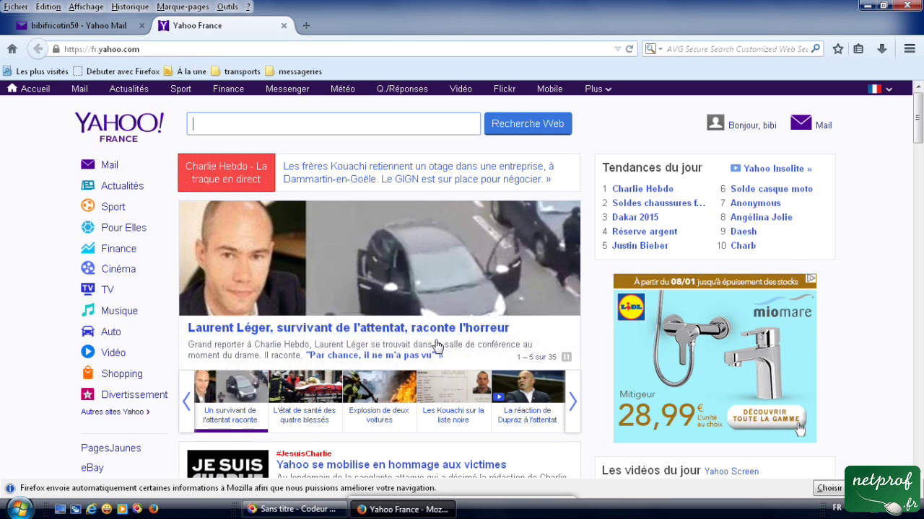
Scroll through the Yahoo France home page in the second tab, then return to the Yahoo Mail inbox.
scroll(433, 346, "down", 10)
scroll(435, 347, "up", 10)
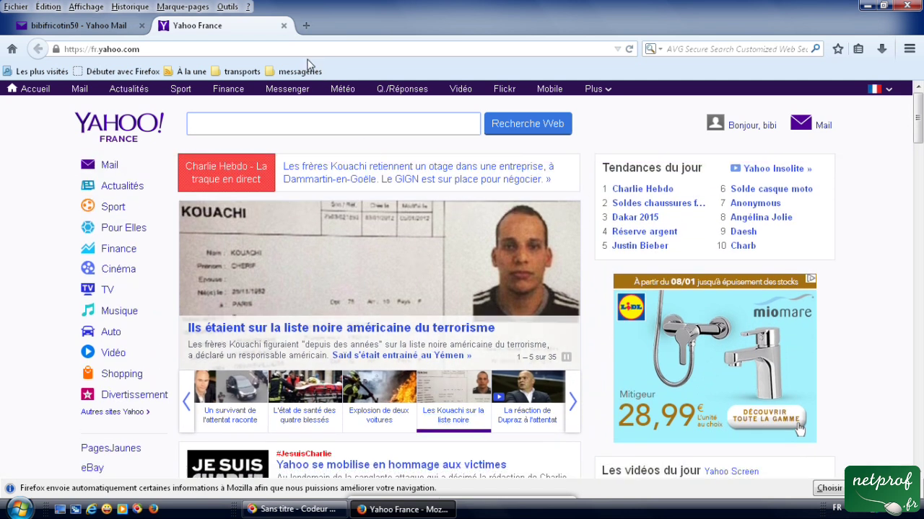
left_click(96, 29)
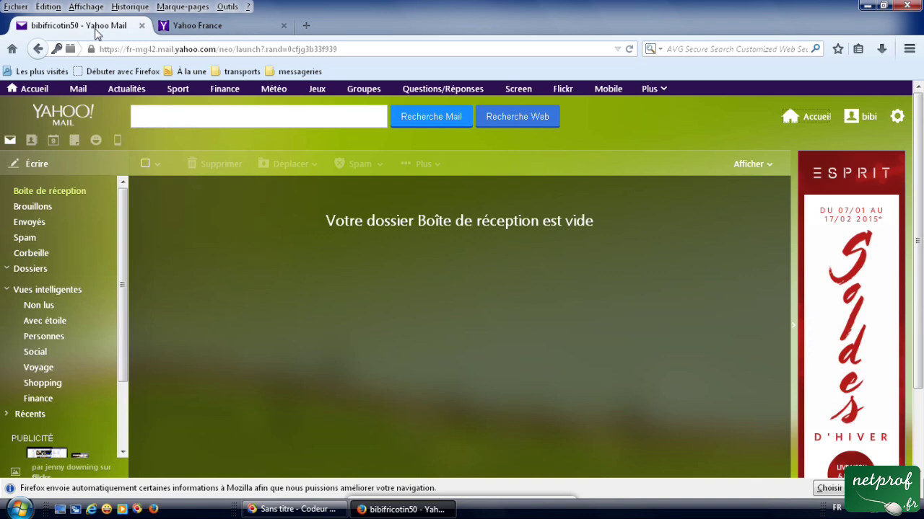
left_click(215, 27)
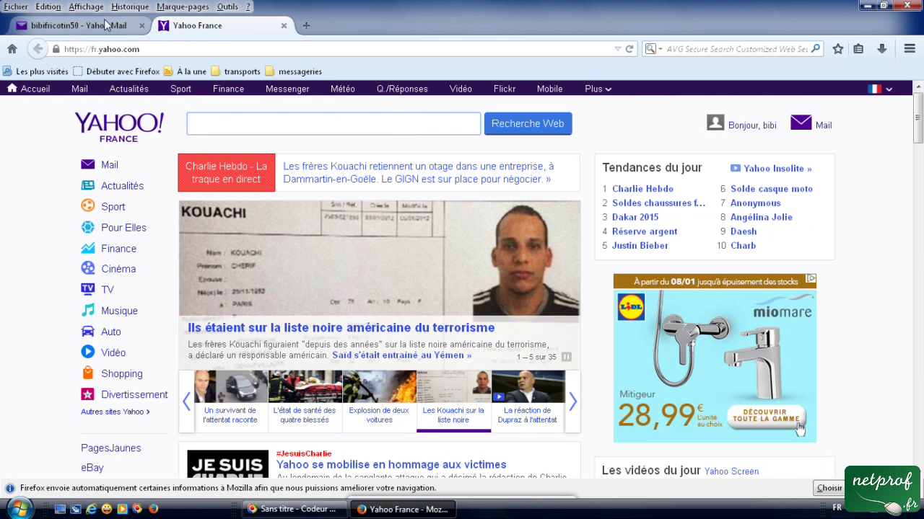
scroll(205, 272, "down", 7)
scroll(205, 273, "down", 17)
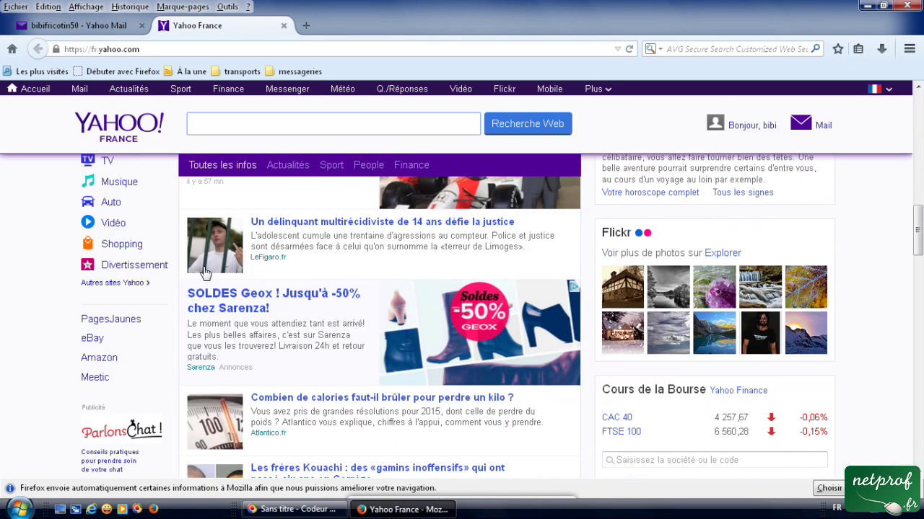
left_click(101, 27)
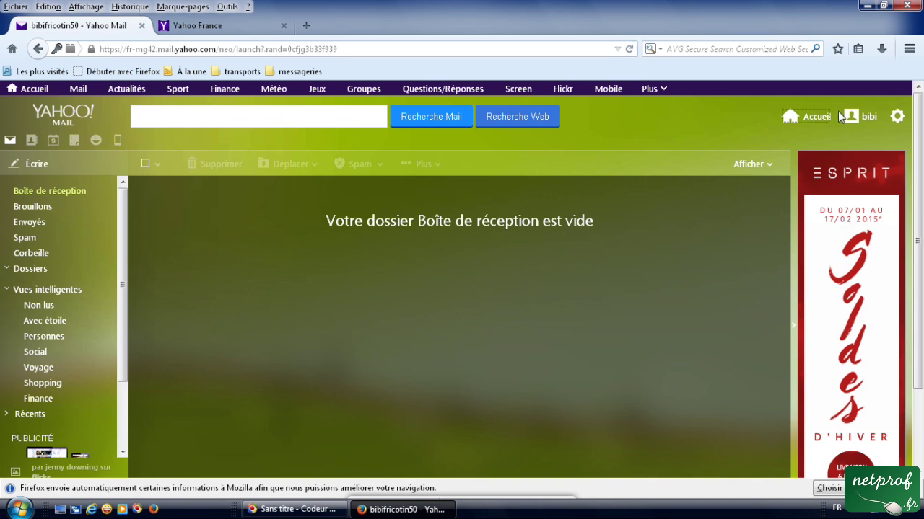
mouse_move(866, 122)
Reveal the gear settings menu beside the account name, showing Thèmes and Paramètres.
mouse_move(898, 117)
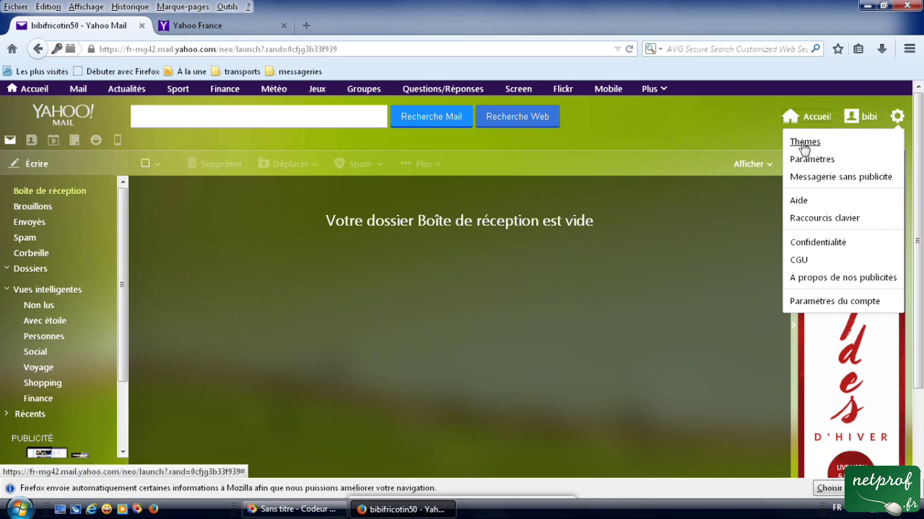
Apply the cherry blossom theme from the Thèmes chooser.
left_click(803, 143)
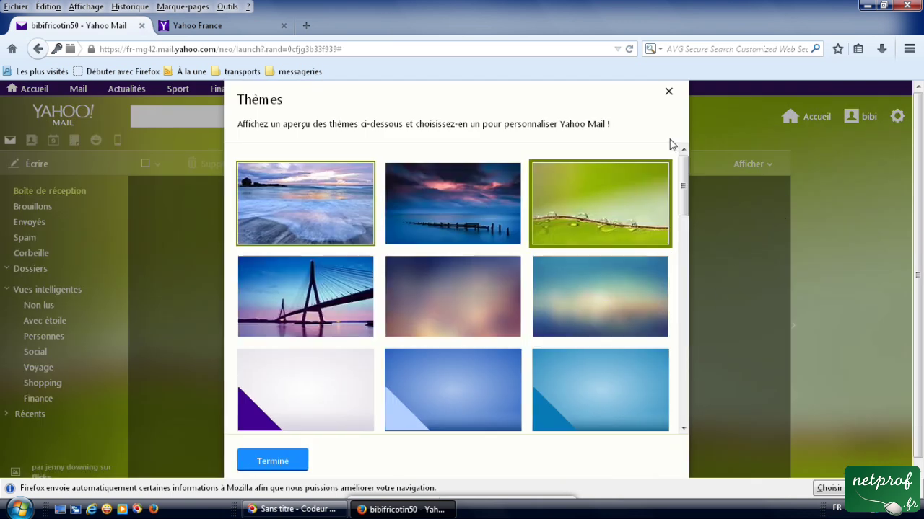
left_click_drag(686, 200, 684, 250)
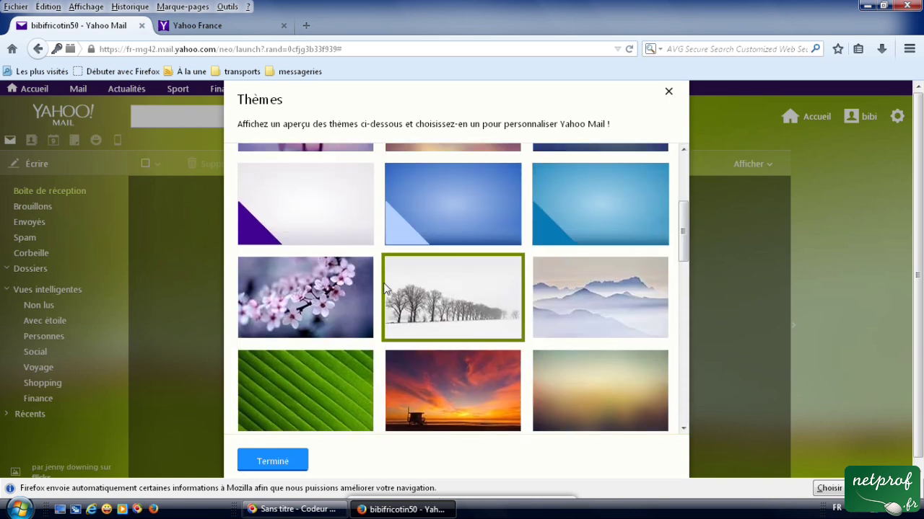
left_click(316, 311)
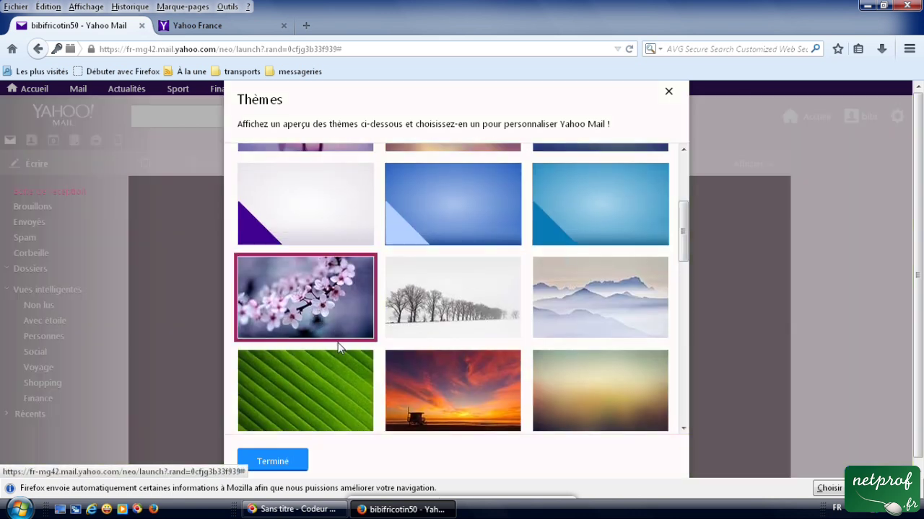
left_click(304, 448)
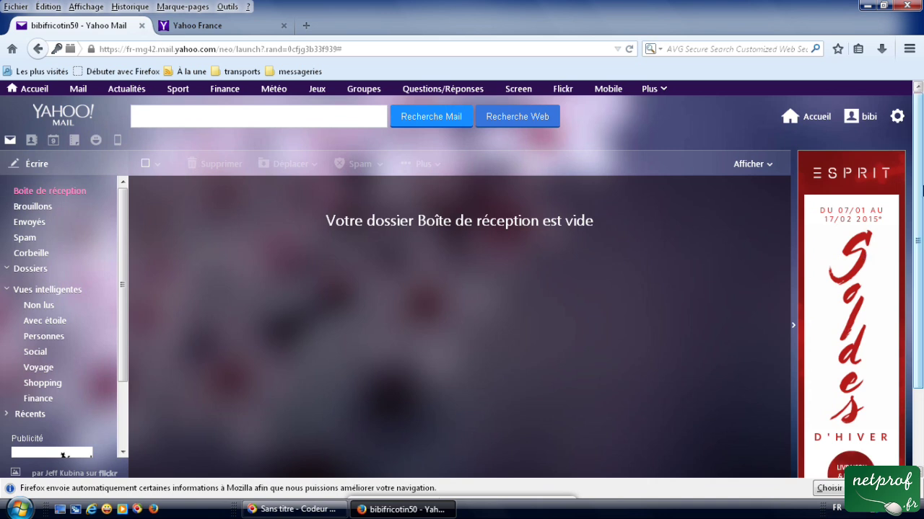
Switch the mailbox theme to the misty blue mountains background.
left_click(897, 116)
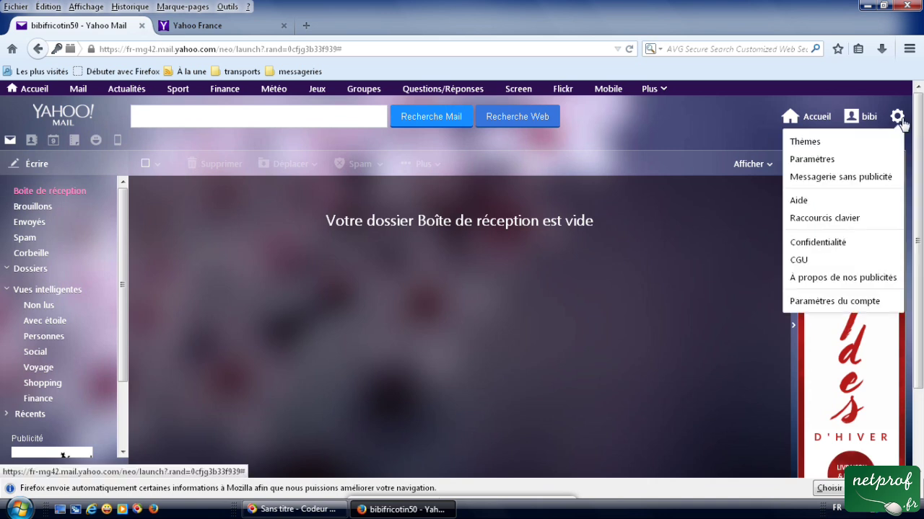
left_click(805, 142)
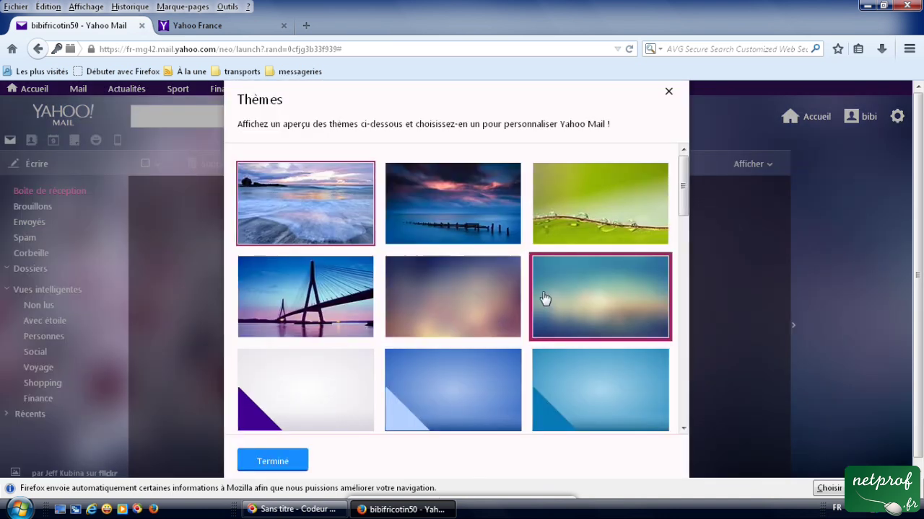
scroll(542, 317, "down", 5)
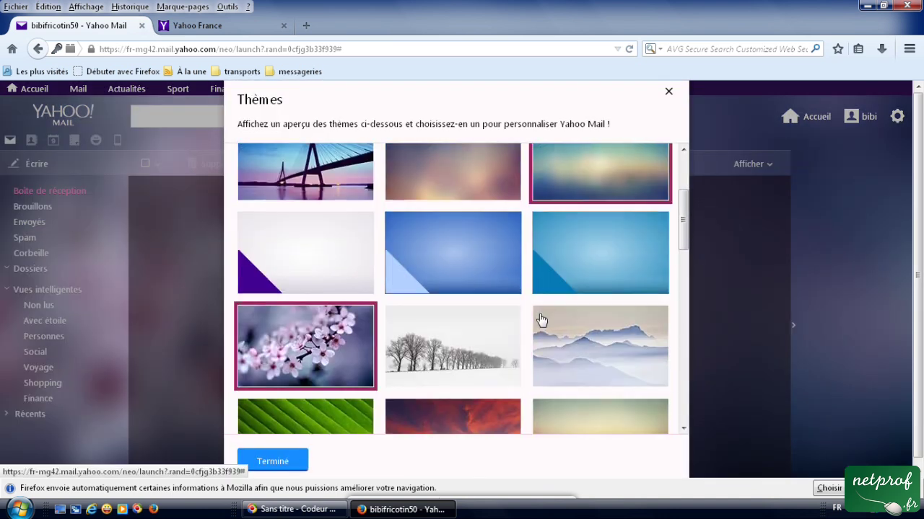
left_click(608, 261)
left_click(280, 461)
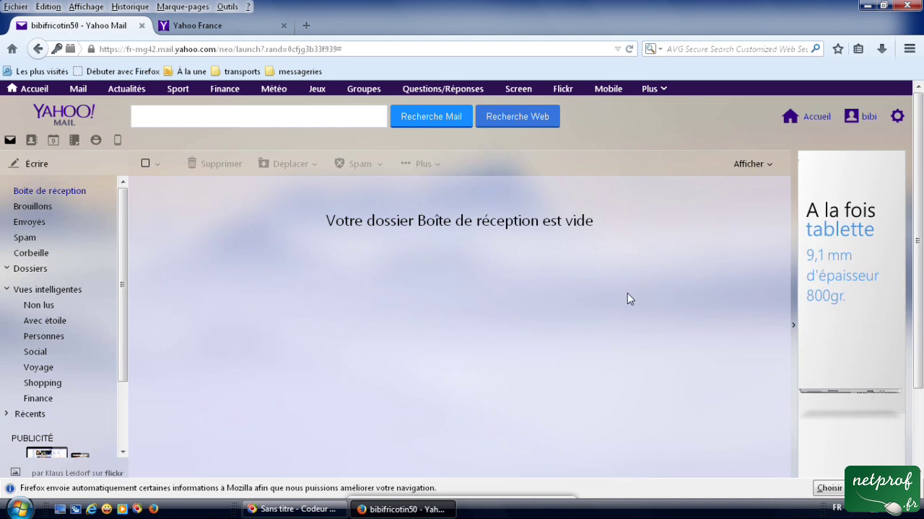
left_click(897, 116)
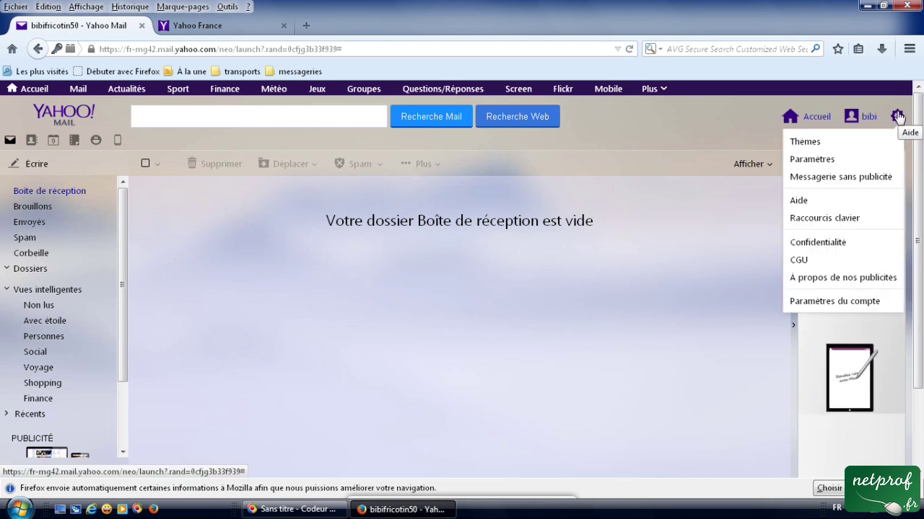
Open Paramètres at Rédaction d'un mail and toggle auto-adding new recipients to contacts.
left_click(899, 119)
left_click(899, 121)
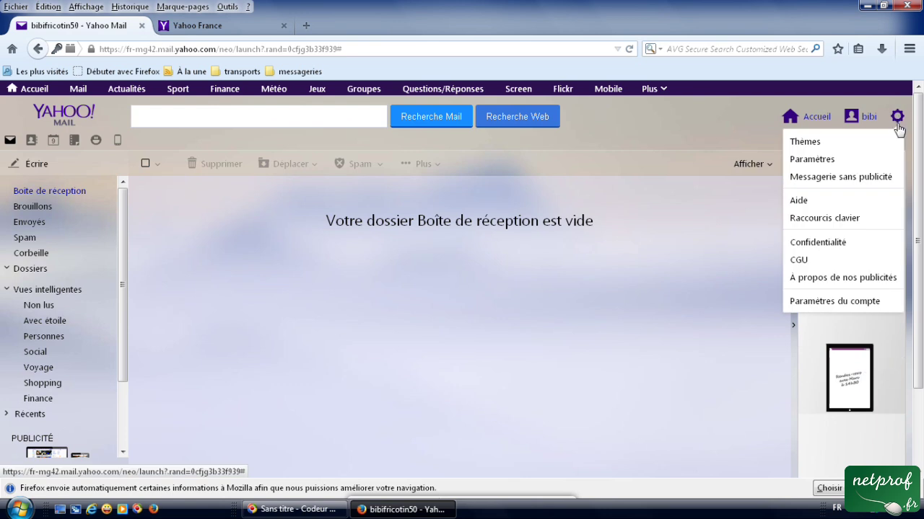
left_click(813, 160)
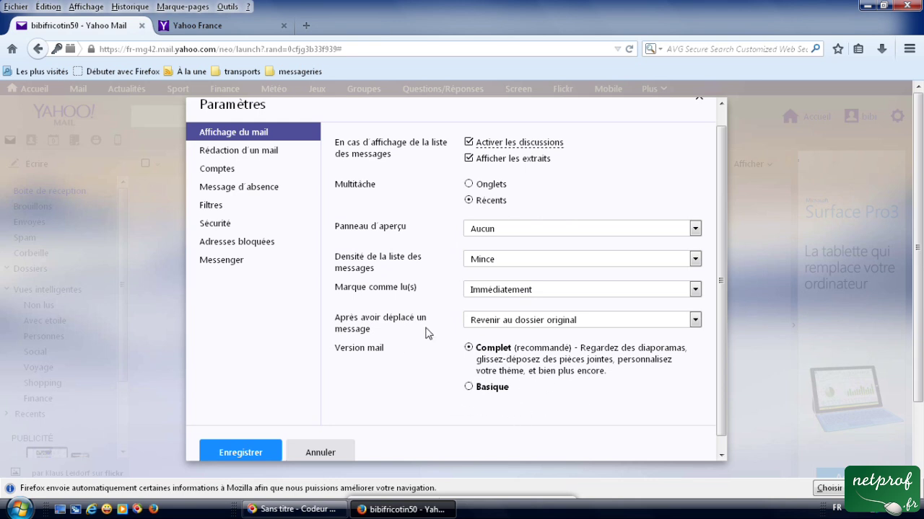
left_click(233, 159)
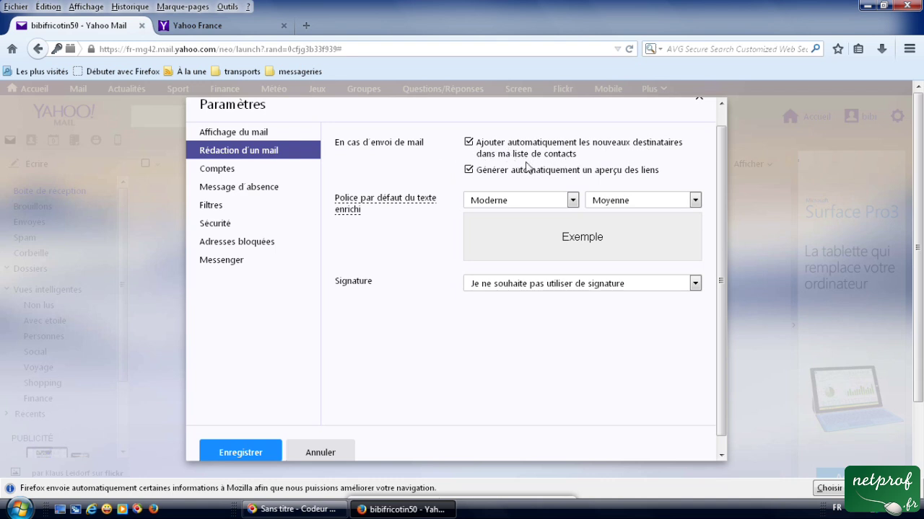
left_click(469, 144)
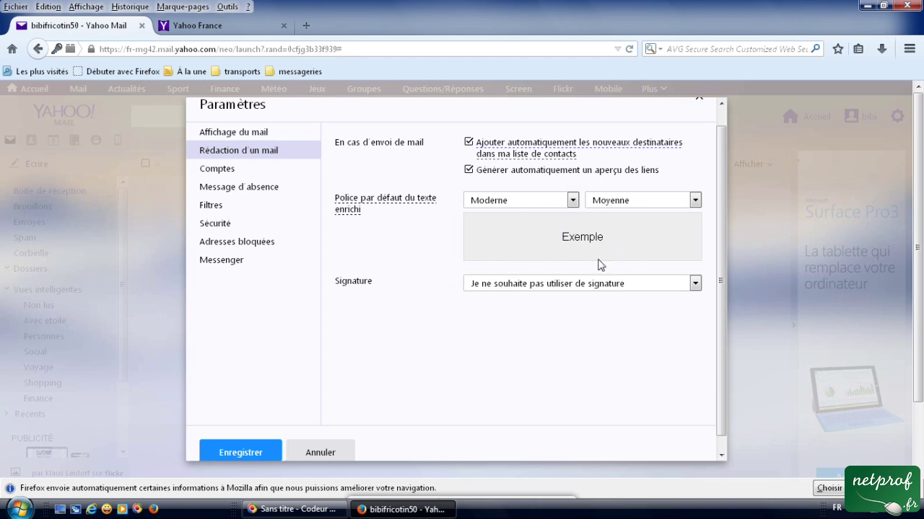
Set the default rich-text font to Large classique at size Grande.
left_click(572, 201)
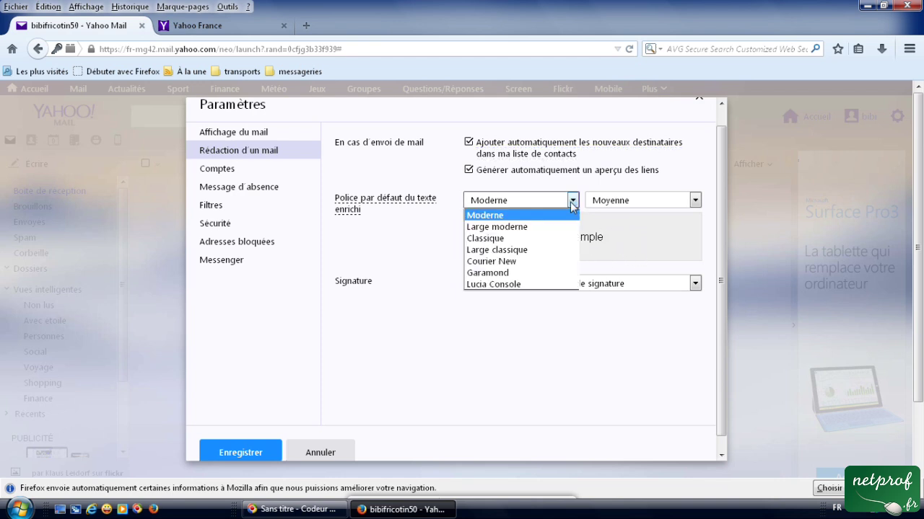
left_click(513, 249)
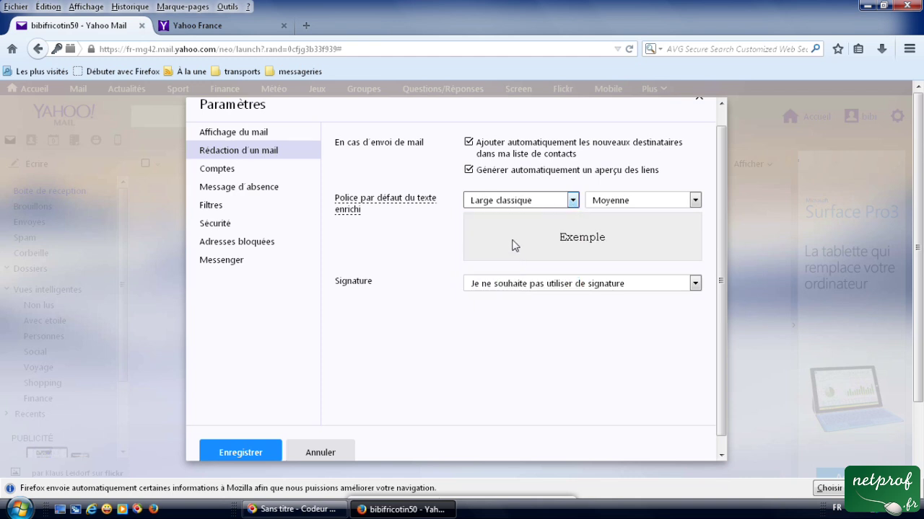
left_click(573, 201)
left_click(516, 228)
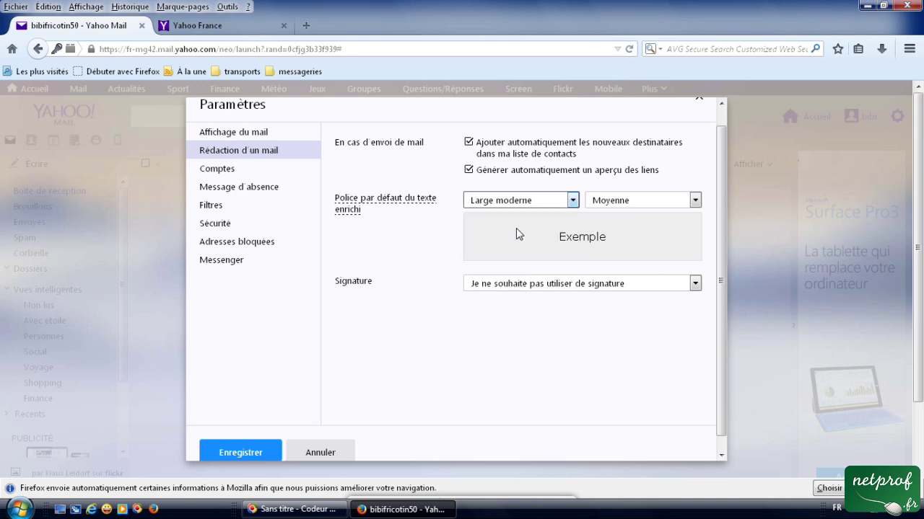
left_click(573, 201)
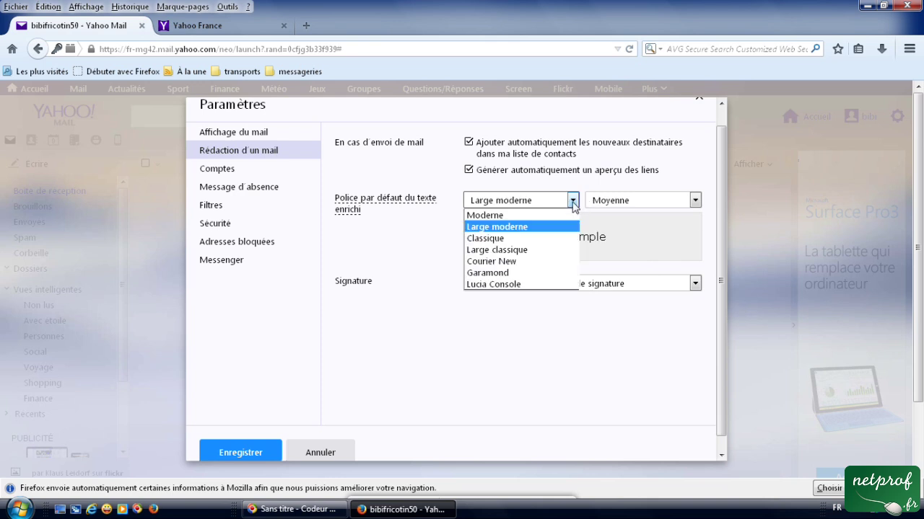
left_click(515, 249)
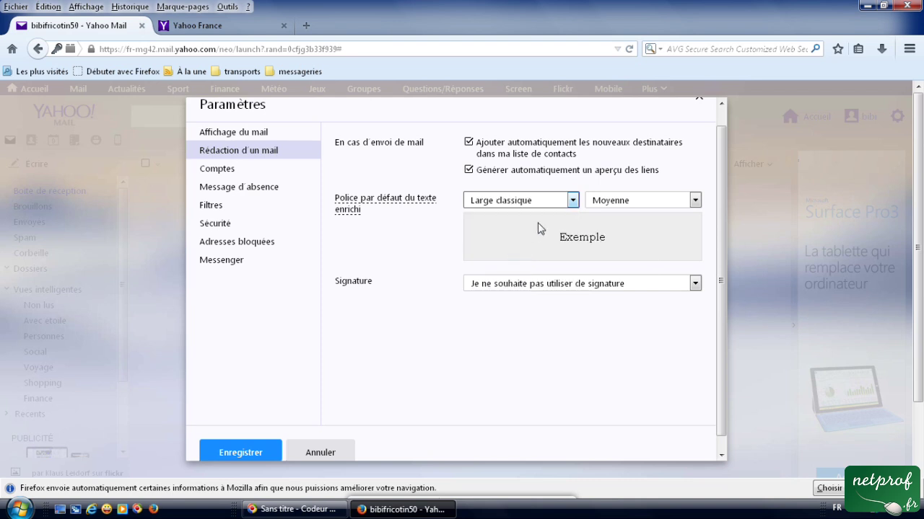
left_click(695, 201)
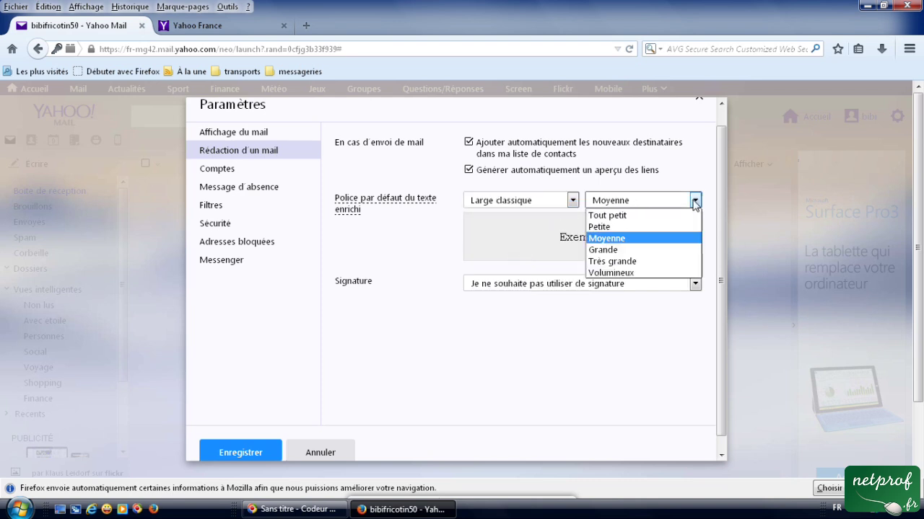
left_click(639, 216)
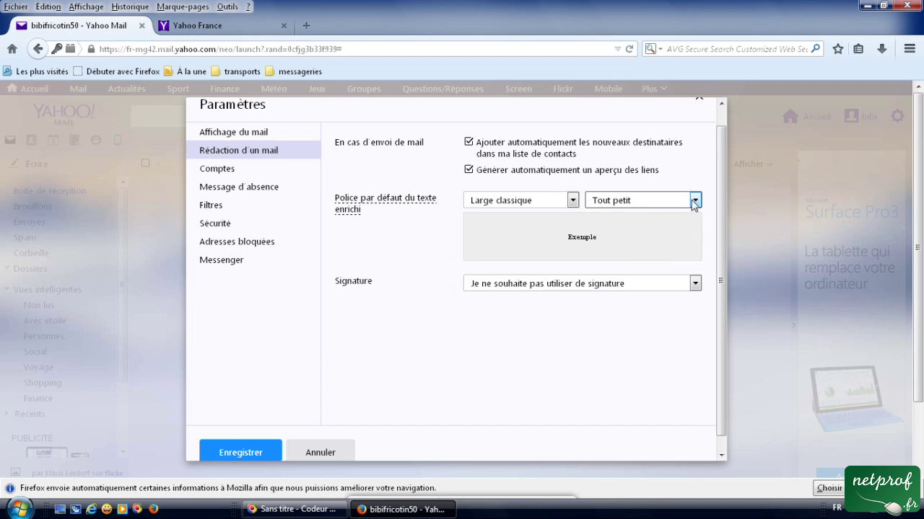
left_click(693, 201)
left_click(631, 227)
left_click(695, 200)
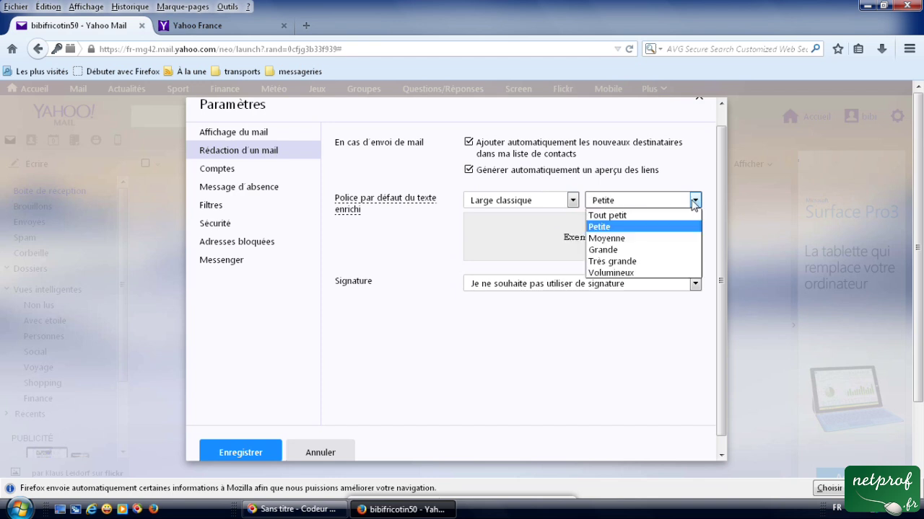
left_click(633, 251)
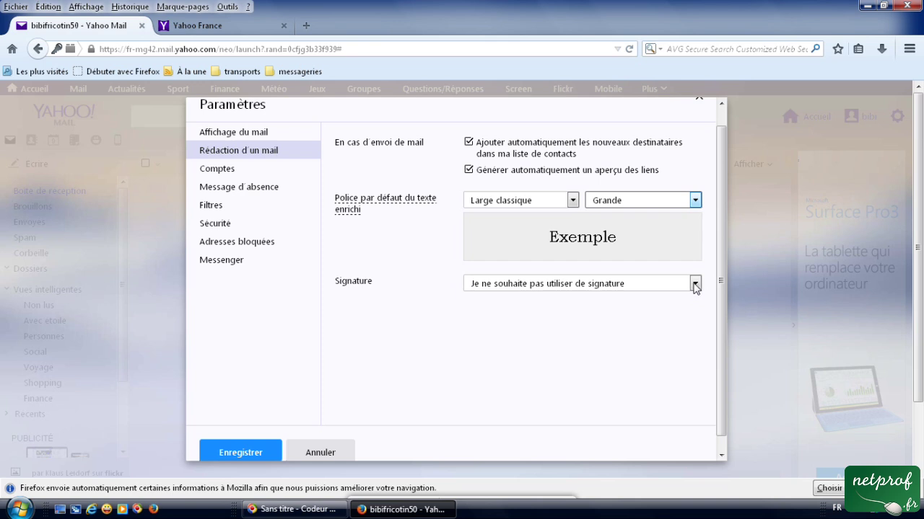
left_click(694, 284)
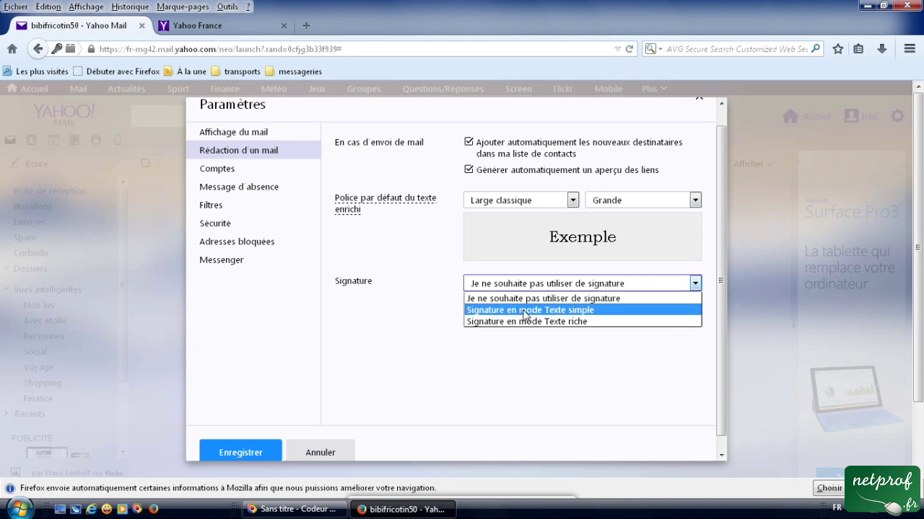
Choose Signature en mode Texte riche and place the cursor in the signature box.
left_click(590, 326)
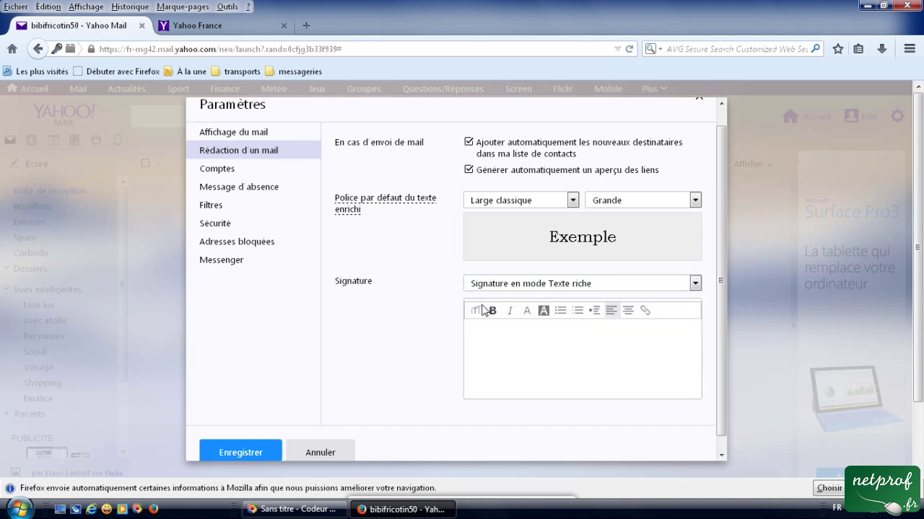
left_click(568, 289)
left_click(561, 308)
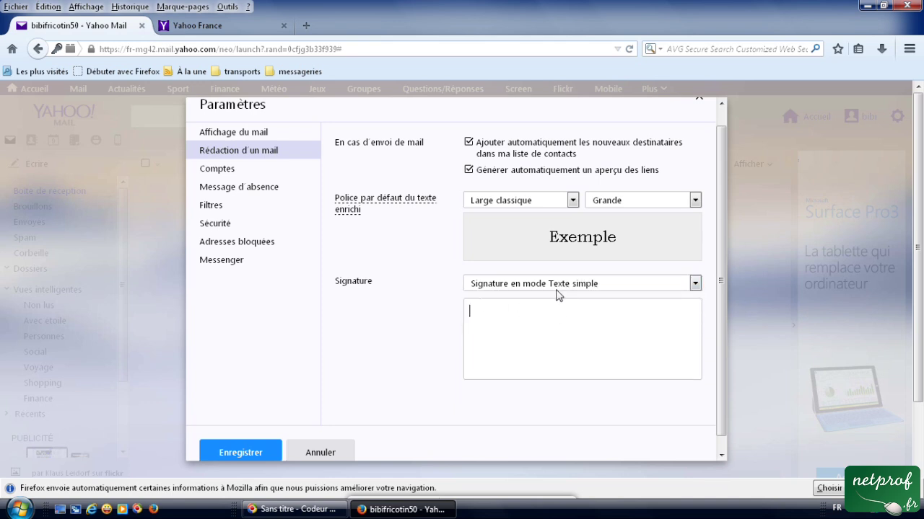
left_click(535, 285)
left_click(537, 322)
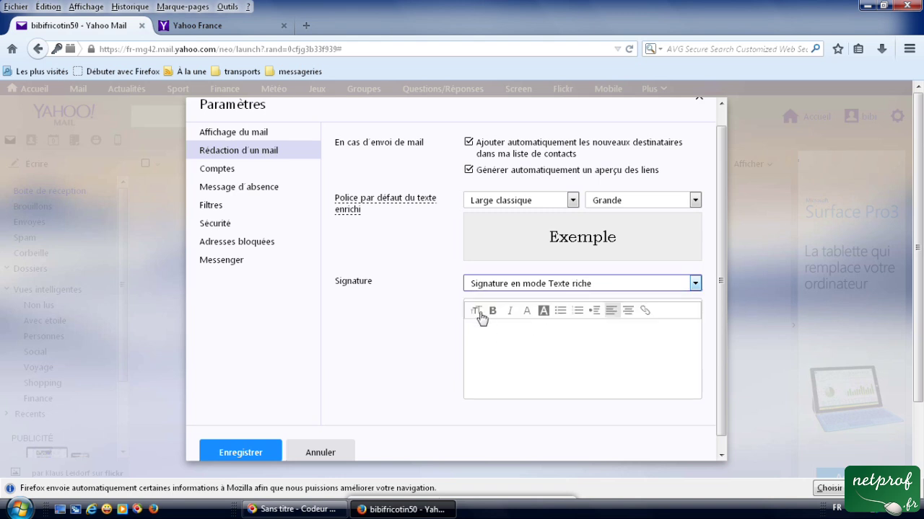
left_click(507, 336)
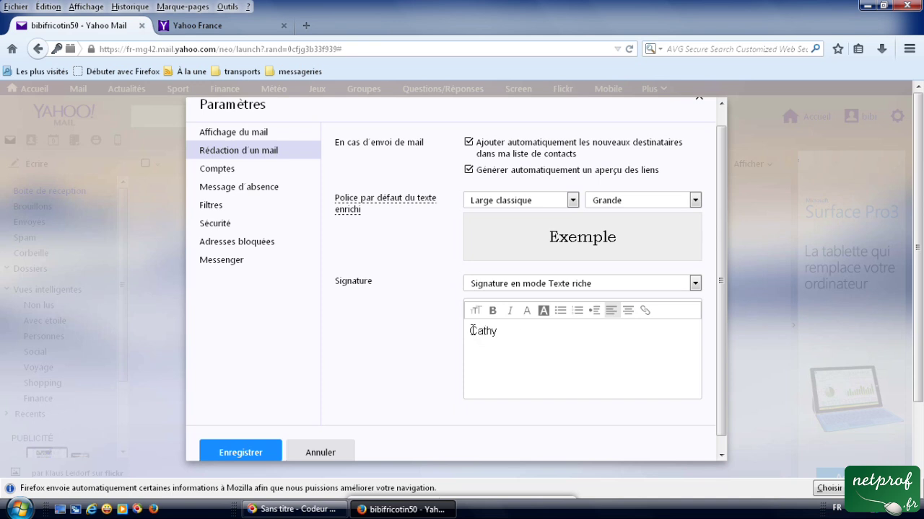
Make the signature name bold and italic with a grey background.
left_click_drag(470, 330, 515, 334)
left_click(492, 311)
left_click(508, 311)
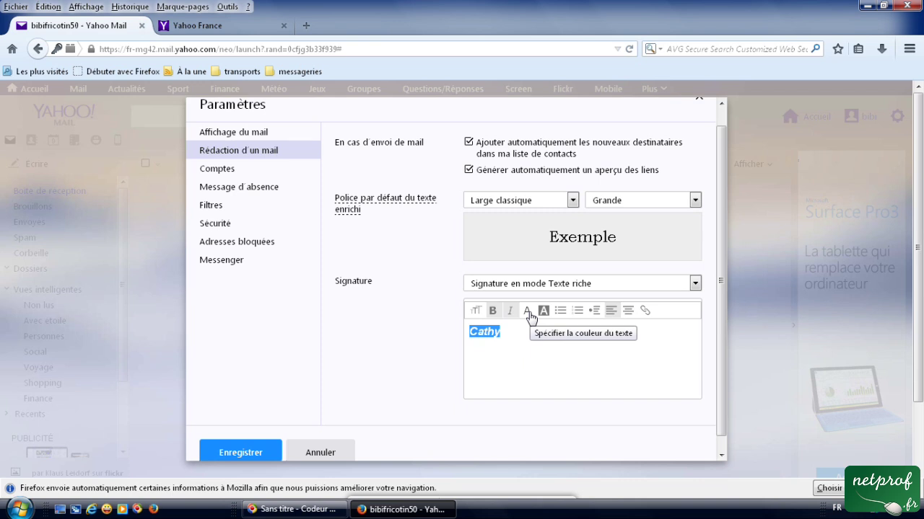
left_click(527, 311)
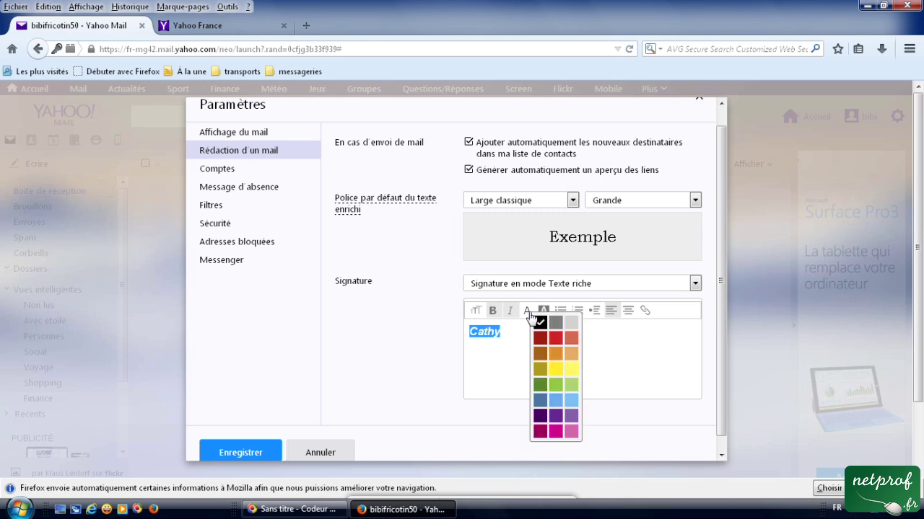
left_click(544, 312)
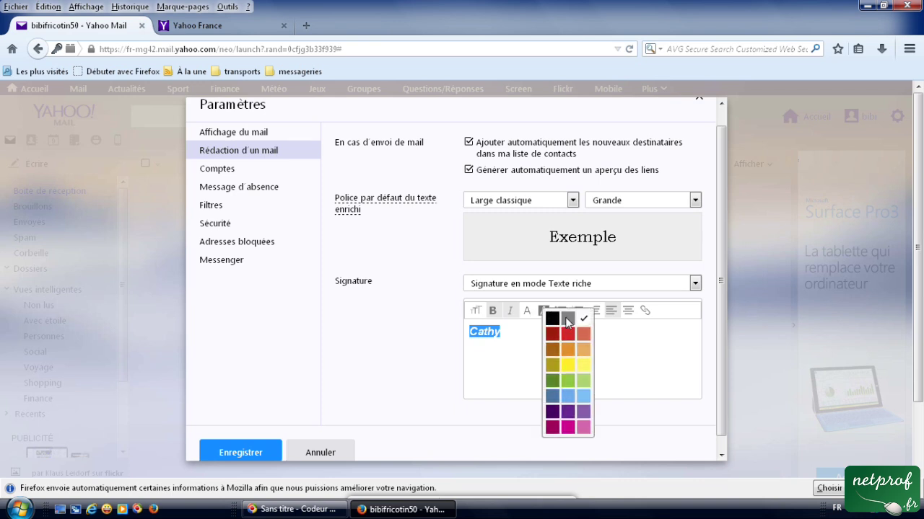
left_click(567, 320)
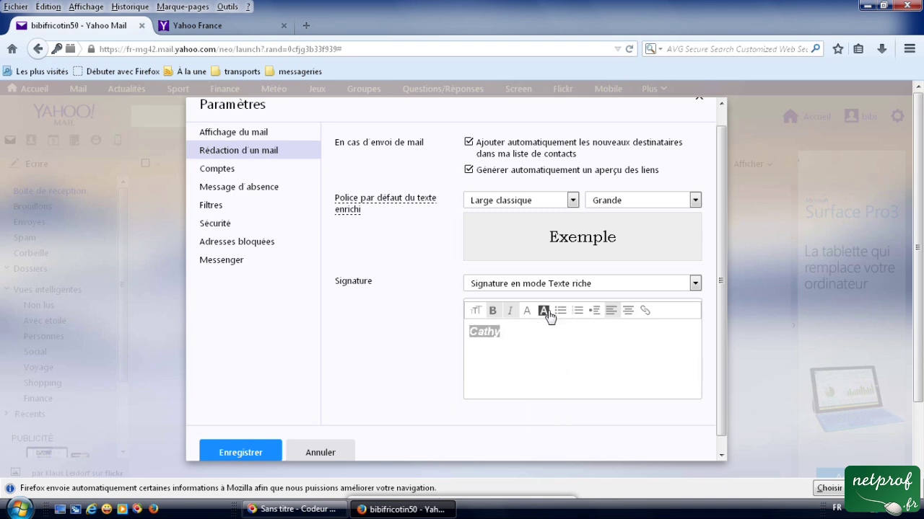
left_click(544, 312)
left_click(524, 334)
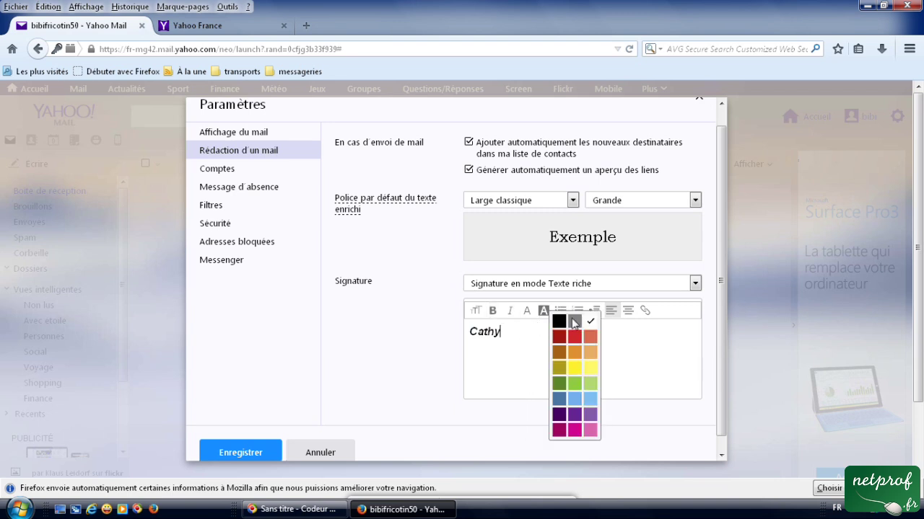
key("Return")
left_click(473, 340)
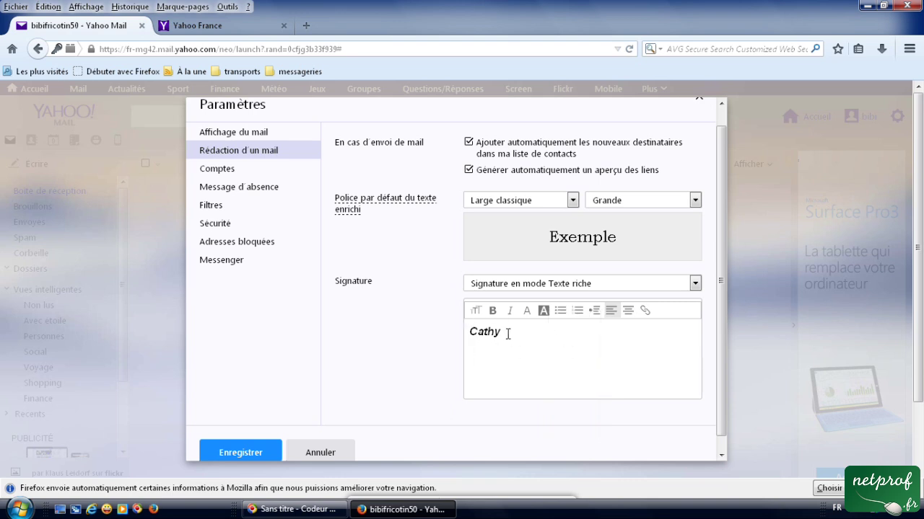
Enlarge the signature name to Grand size and save the settings.
left_click_drag(508, 334, 468, 333)
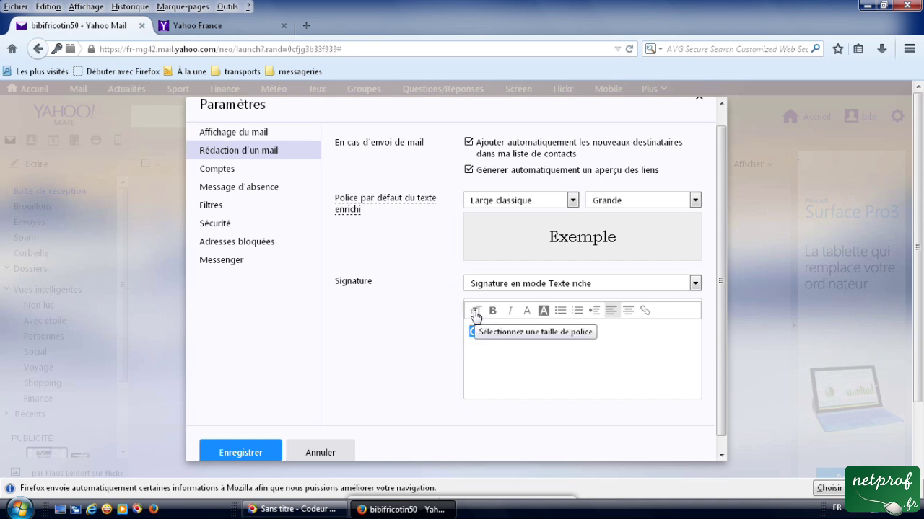
left_click(476, 314)
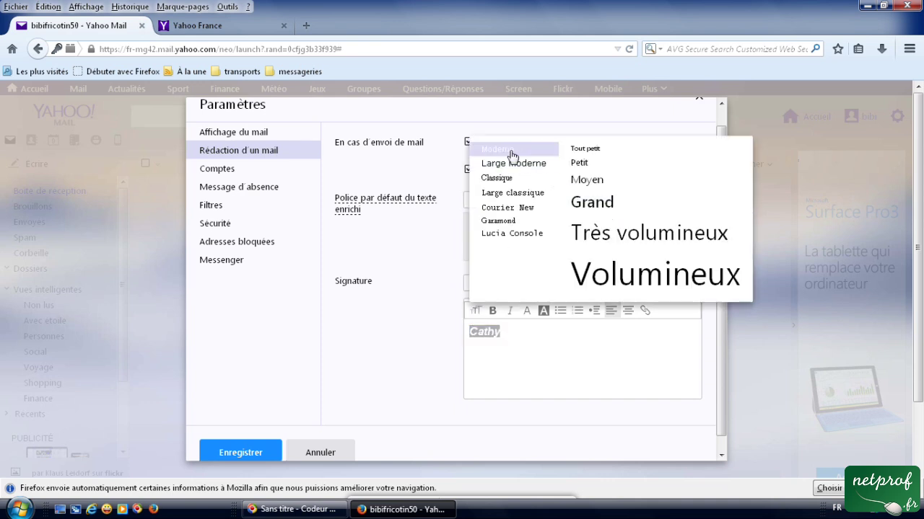
left_click(588, 204)
left_click(542, 340)
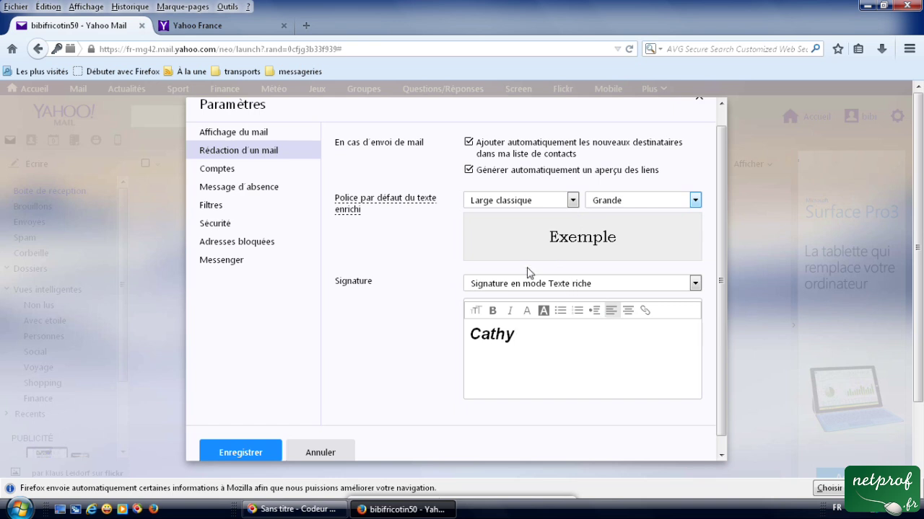
left_click(268, 451)
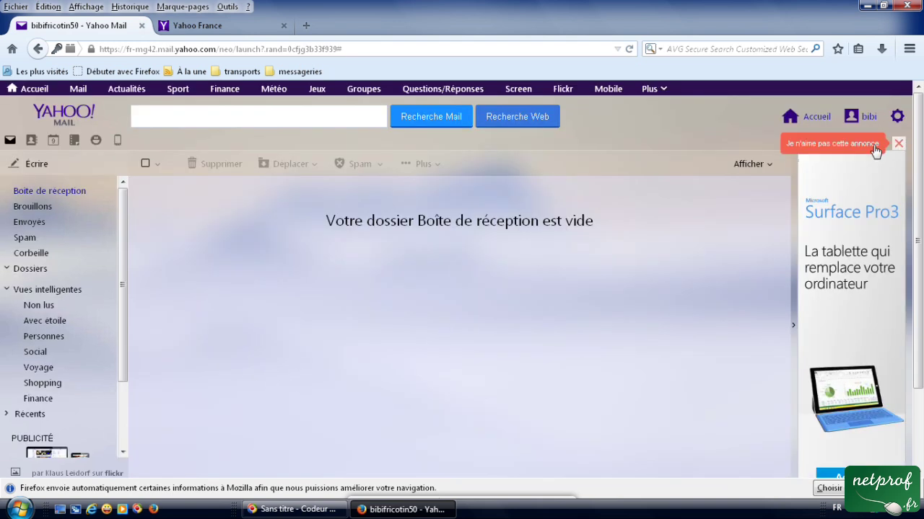
Reopen Paramètres from the gear menu to check the Rédaction d'un mail page, then view Comptes.
left_click(896, 117)
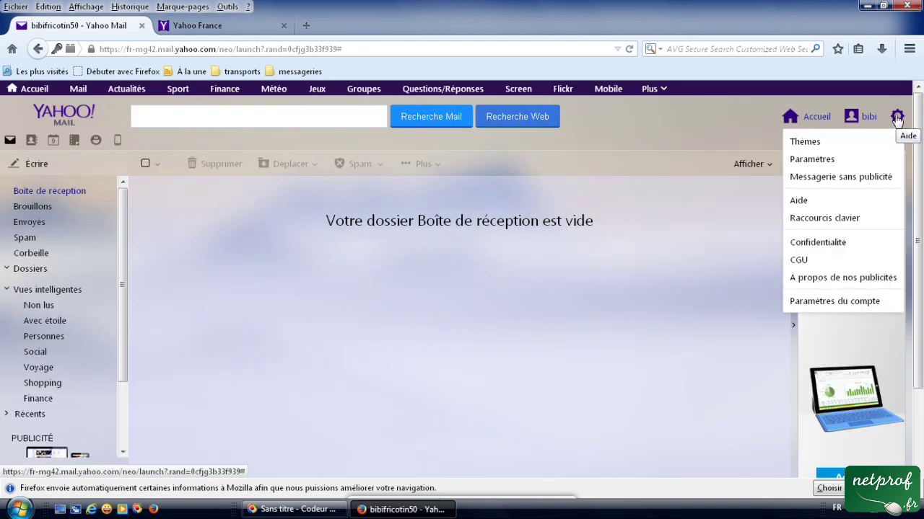
left_click(811, 161)
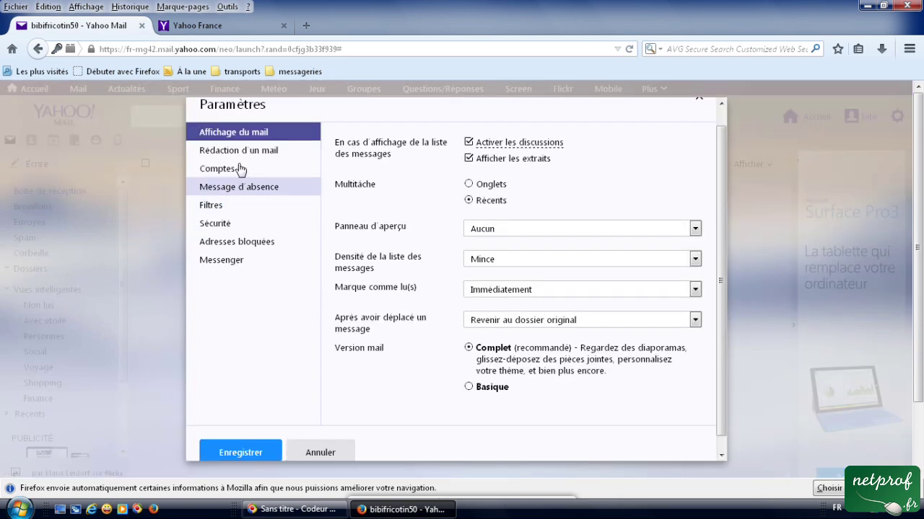
left_click(241, 154)
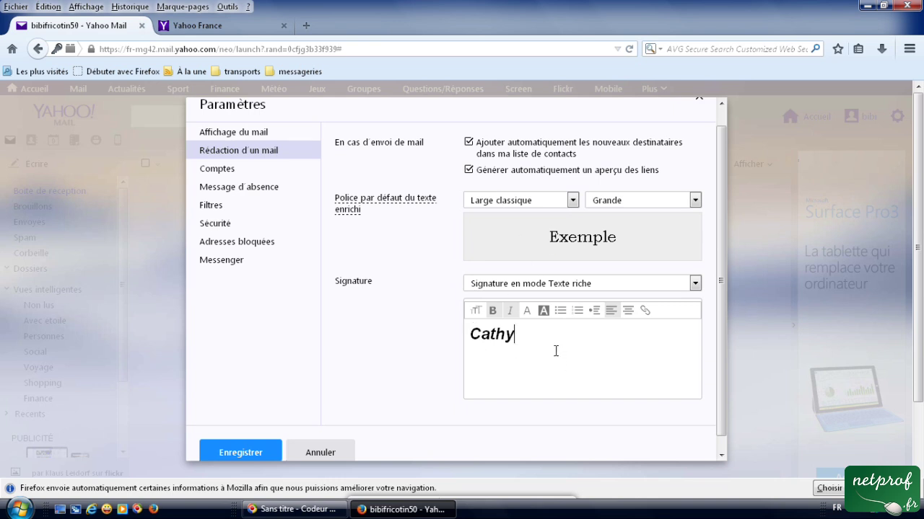
left_click(226, 176)
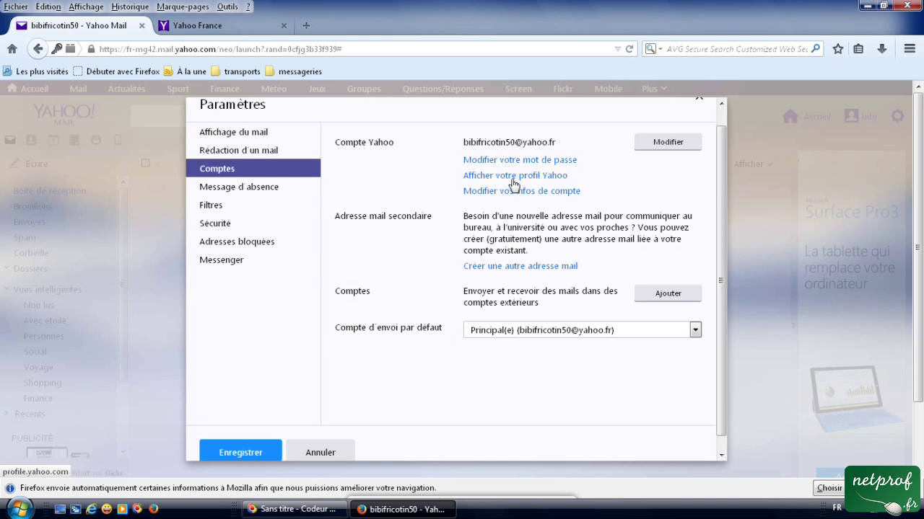
Open the Yahoo Profil activation page from Comptes via Afficher votre profil Yahoo.
left_click(513, 181)
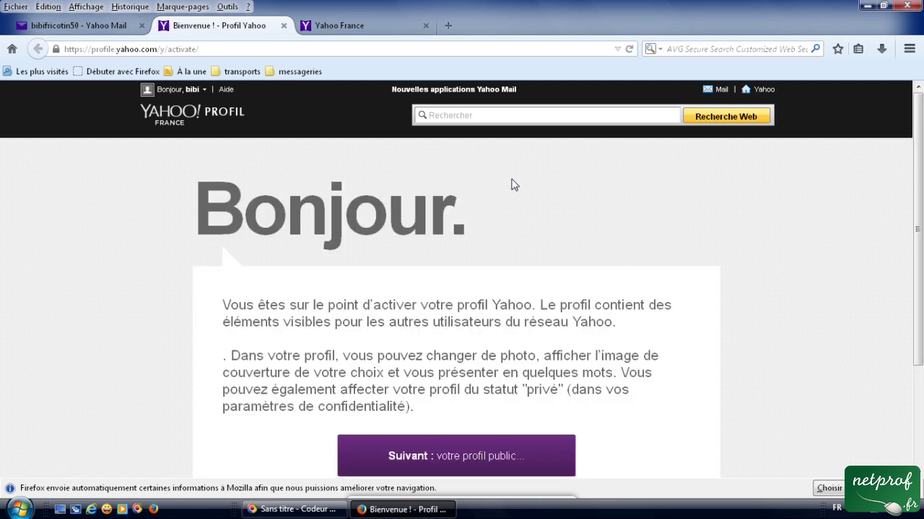
scroll(463, 277, "down", 3)
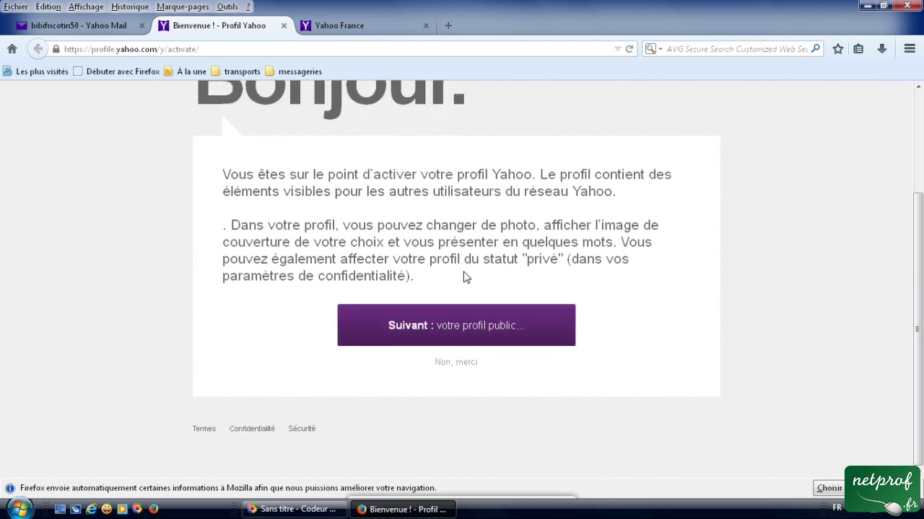
scroll(465, 275, "up", 3)
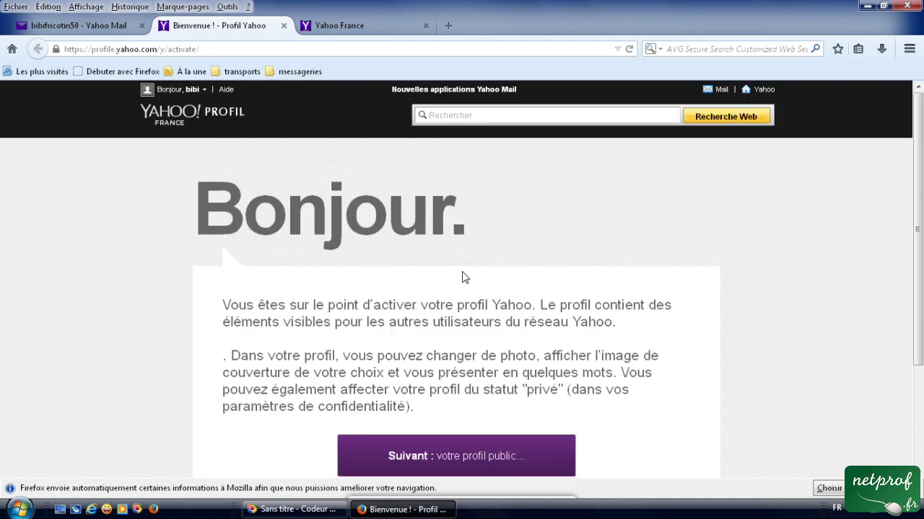
Close the Yahoo Profil tab, then start and cancel adding an external mail account.
left_click(284, 26)
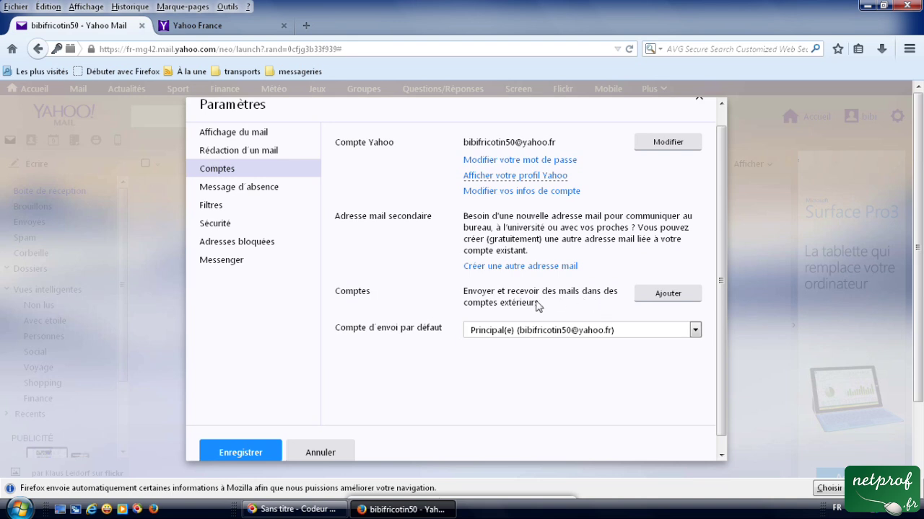
left_click(665, 296)
left_click(664, 293)
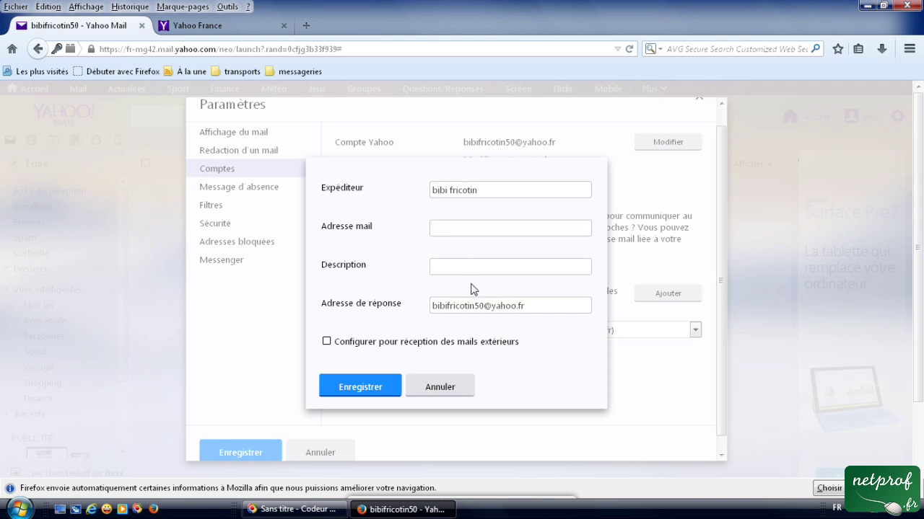
left_click(433, 393)
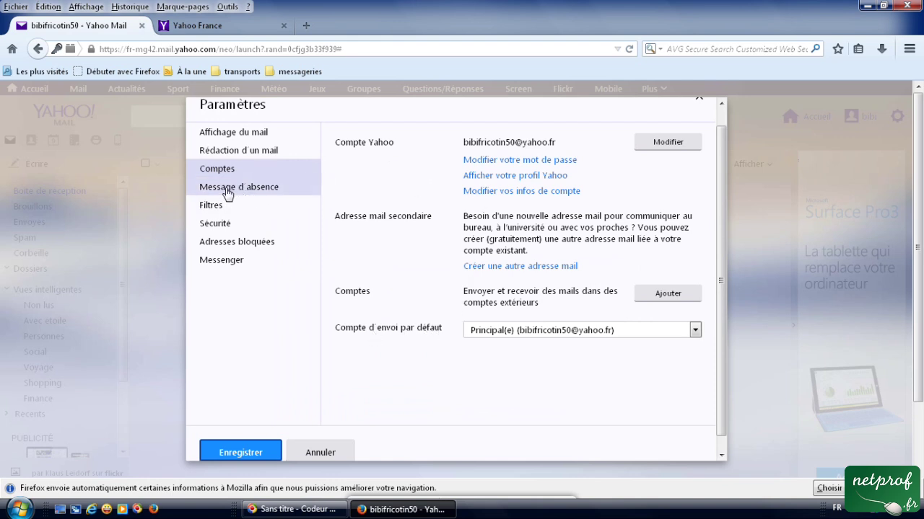
On Message d'absence, tick then untick Activer entre ces dates, leaving auto-reply off.
left_click(228, 193)
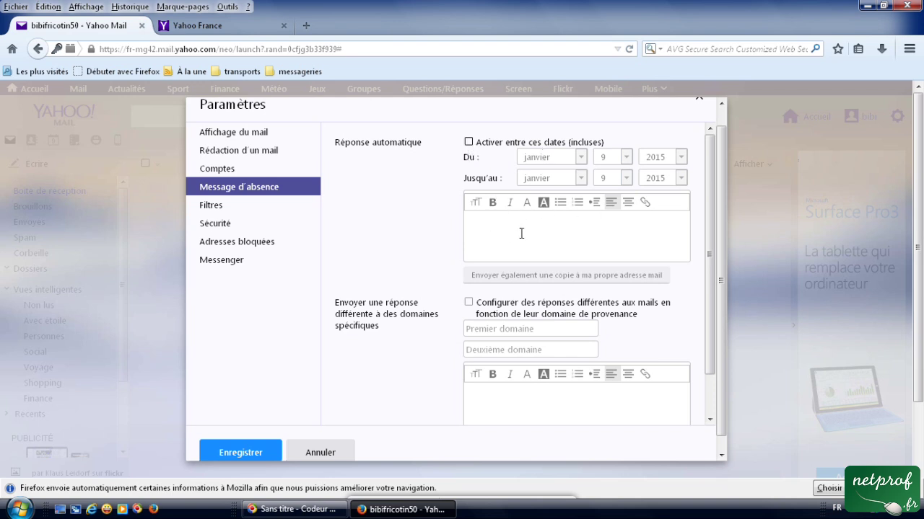
left_click(469, 143)
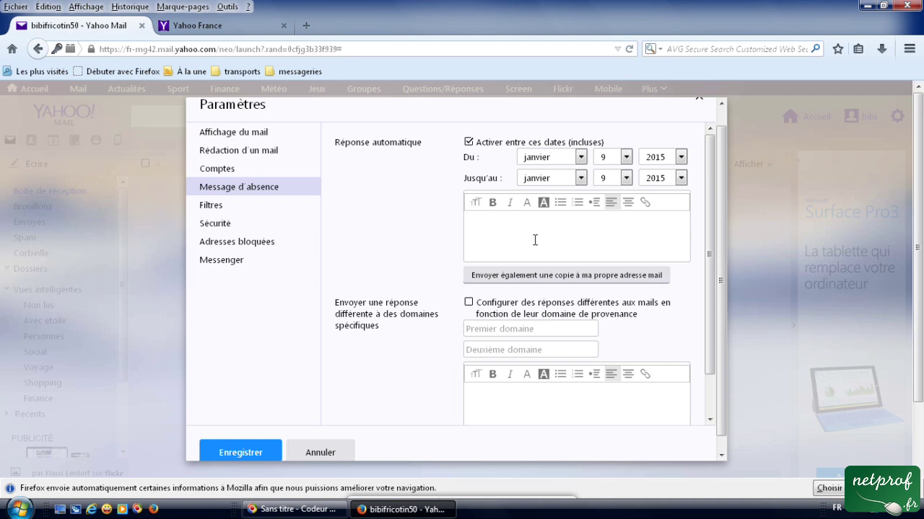
left_click(468, 142)
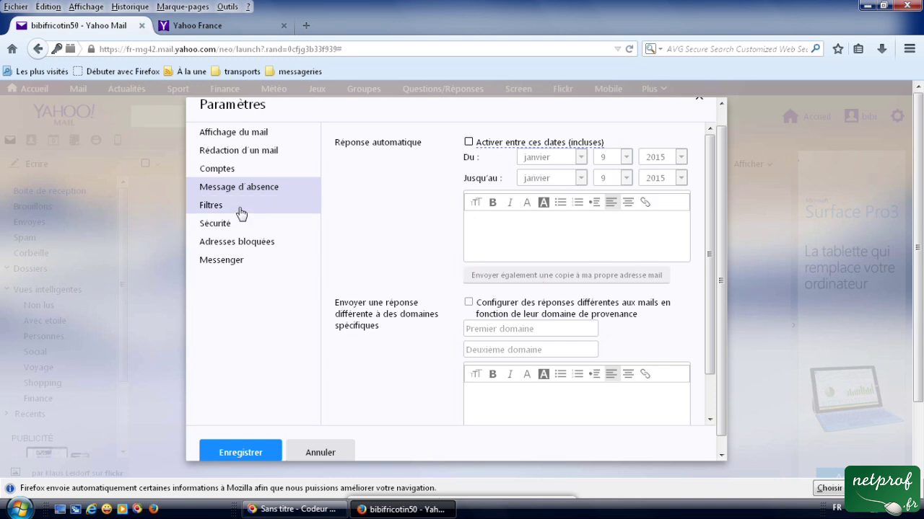
left_click(216, 208)
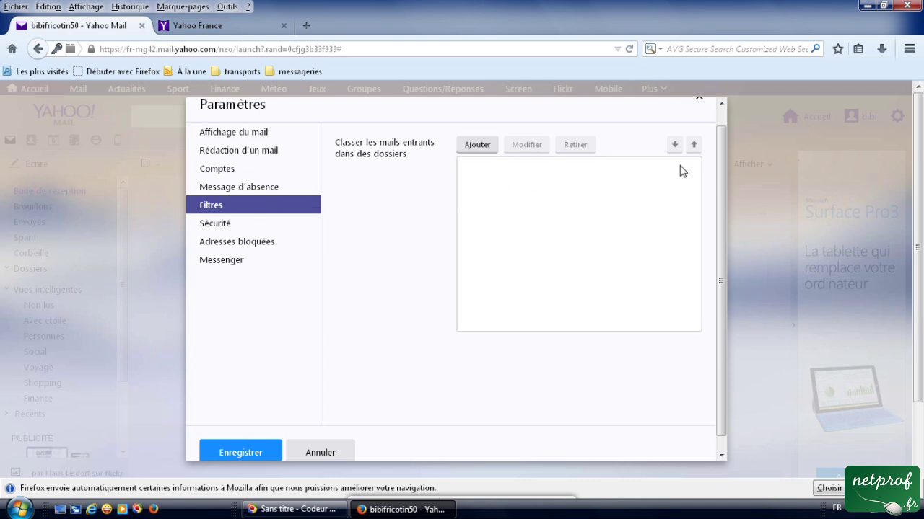
Go to the Sécurité settings and open the spam-deletion period dropdown.
left_click(220, 227)
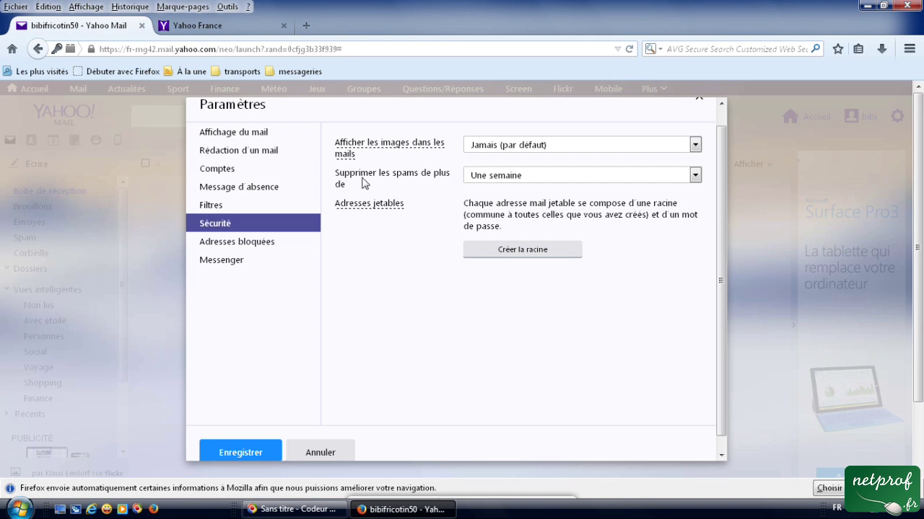
left_click(506, 179)
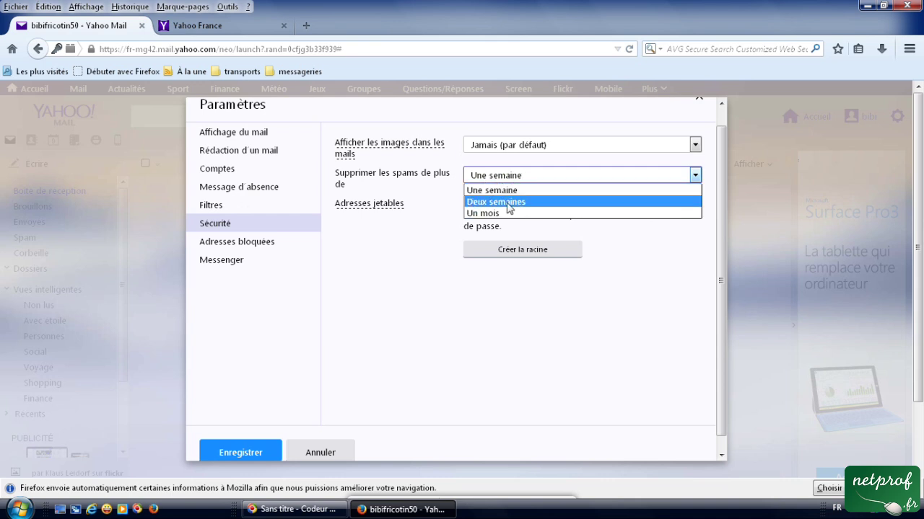
Keep spam deletion at Une semaine, check the empty Adresses bloquées list, and view Messenger.
left_click(504, 177)
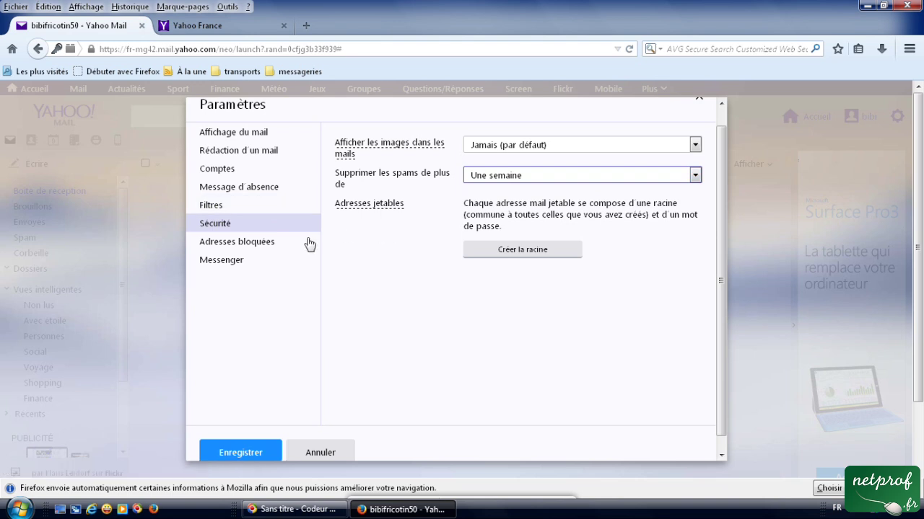
left_click(228, 249)
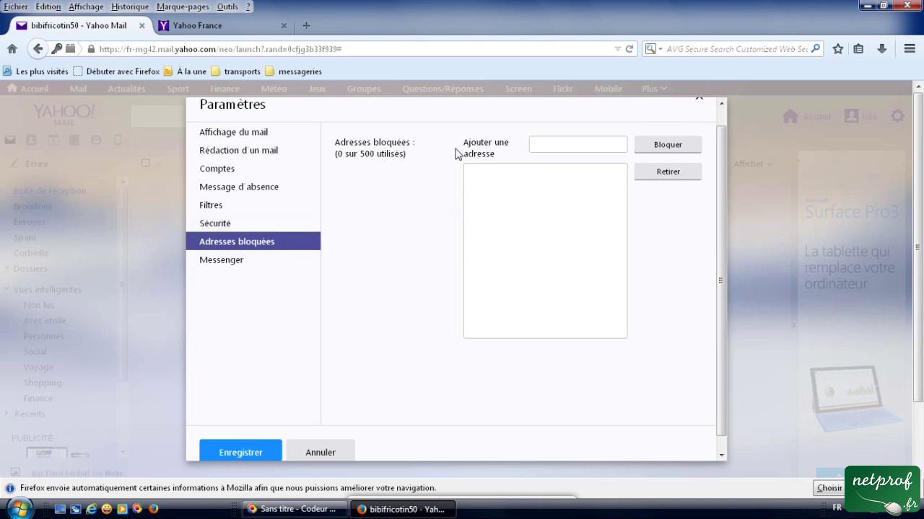
left_click(554, 144)
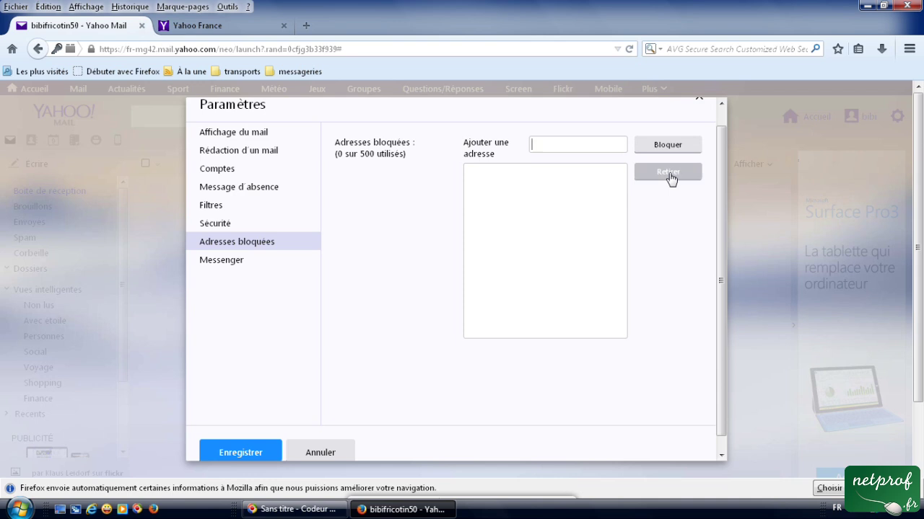
left_click(240, 267)
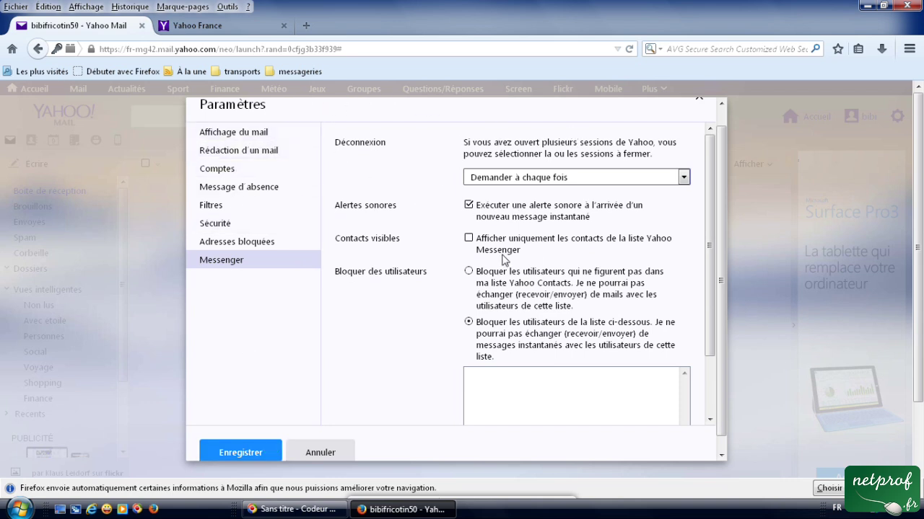
left_click(219, 133)
Step through Rédaction, Comptes and Message d'absence pages, then save all settings with Enregistrer.
left_click(224, 150)
left_click(219, 168)
left_click(227, 193)
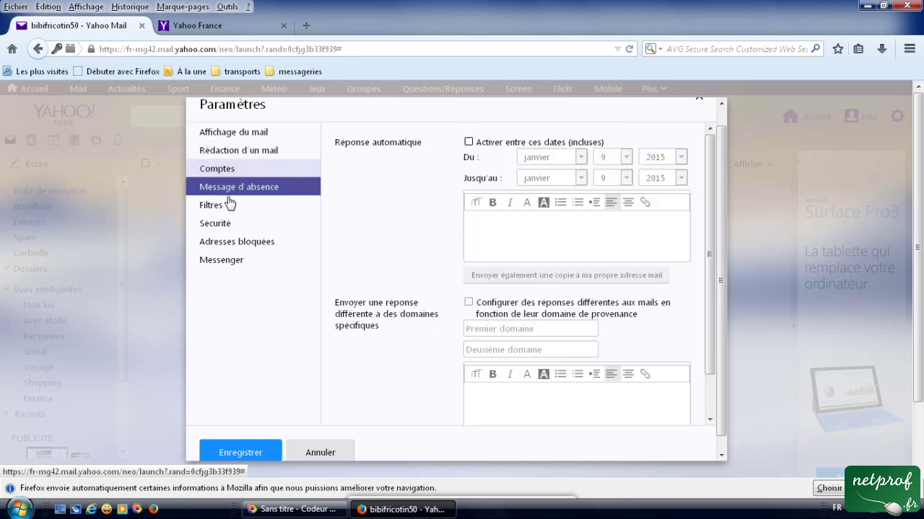
left_click(262, 452)
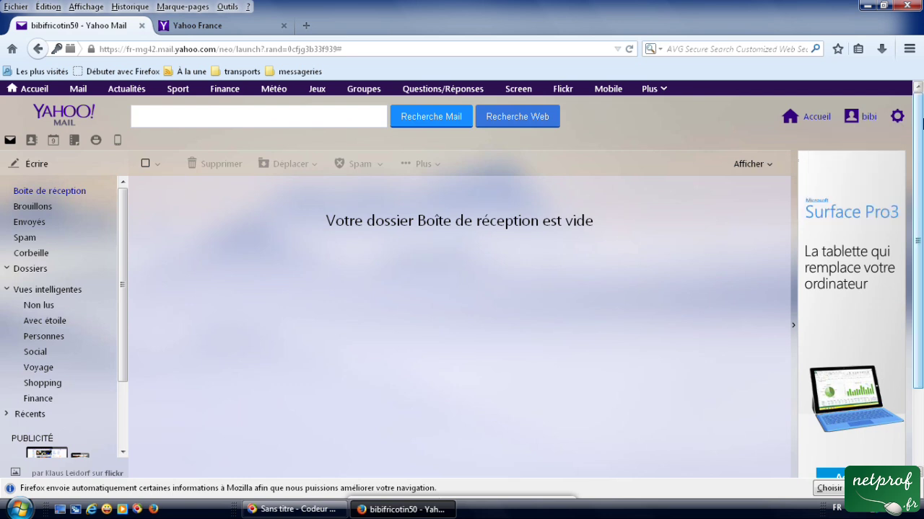
left_click(898, 118)
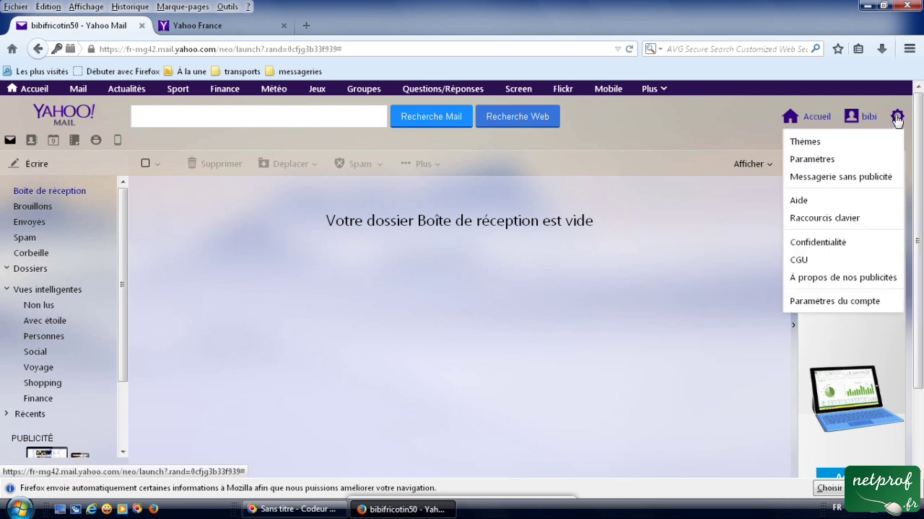
Apply the green leaf theme from Thèmes, confirm with Terminé, and return to the inbox.
left_click(815, 148)
left_click(613, 221)
left_click(274, 461)
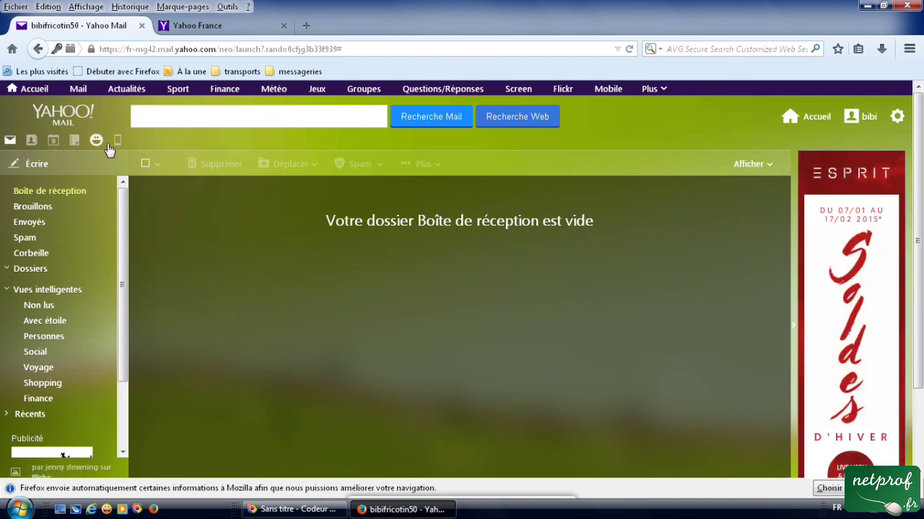
left_click(11, 141)
left_click(27, 167)
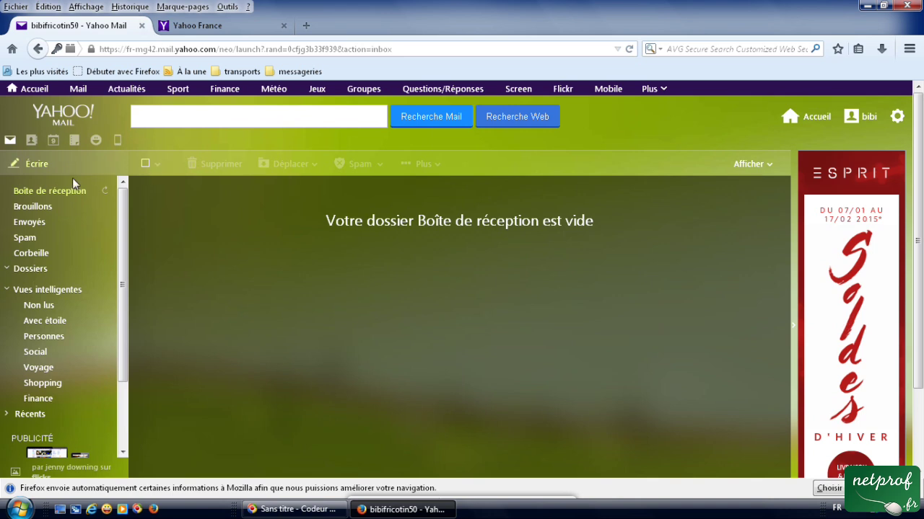
Browse the Brouillons, Spam and Corbeille folders, then collapse and re-expand Dossiers.
left_click(47, 216)
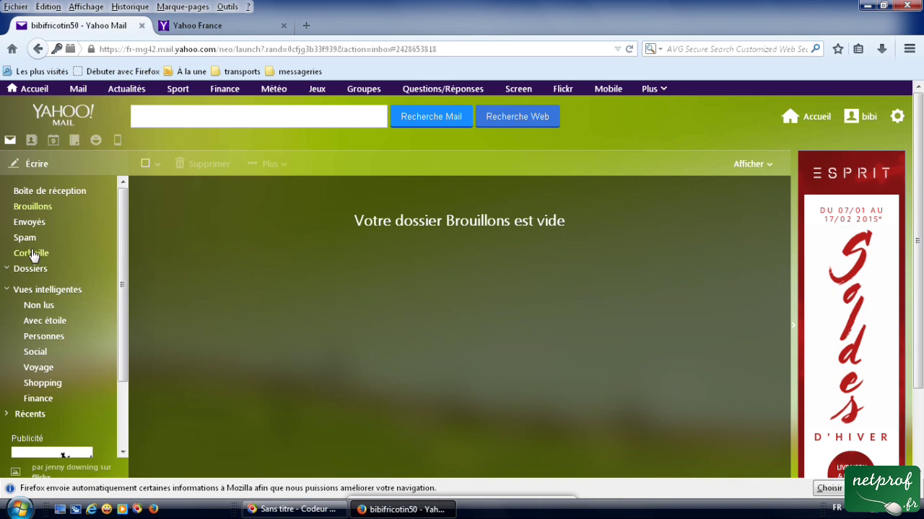
left_click(29, 242)
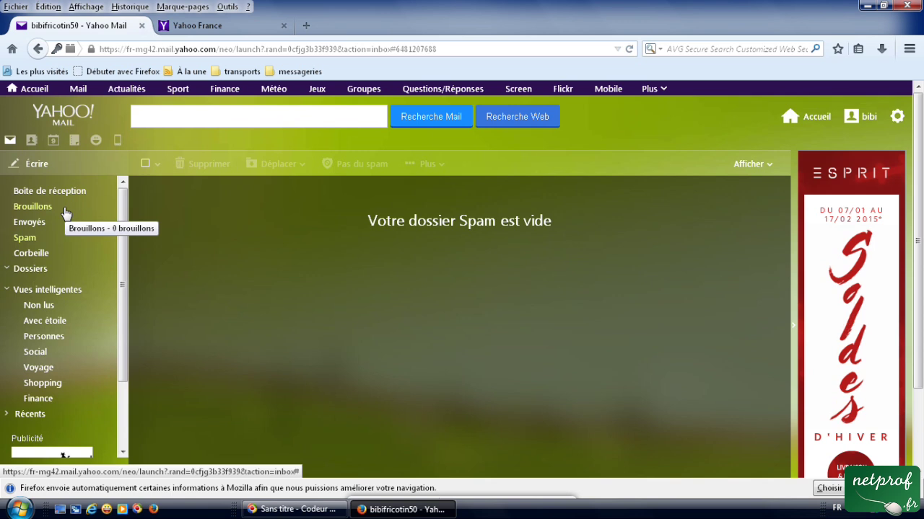
left_click(48, 257)
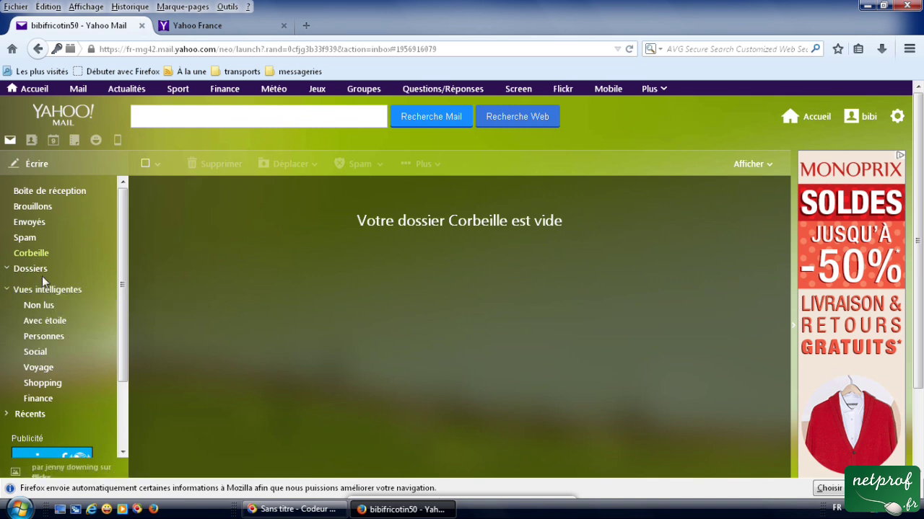
left_click(29, 270)
left_click(29, 271)
left_click(105, 271)
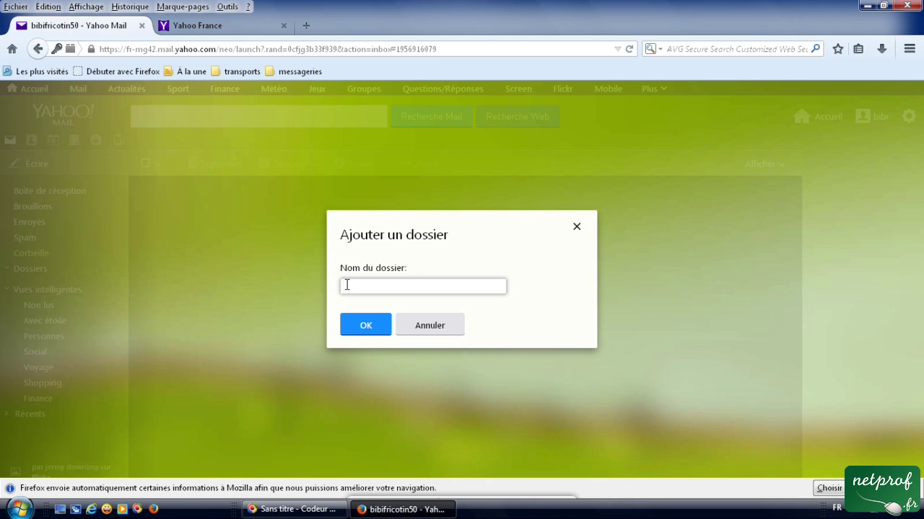
left_click(422, 328)
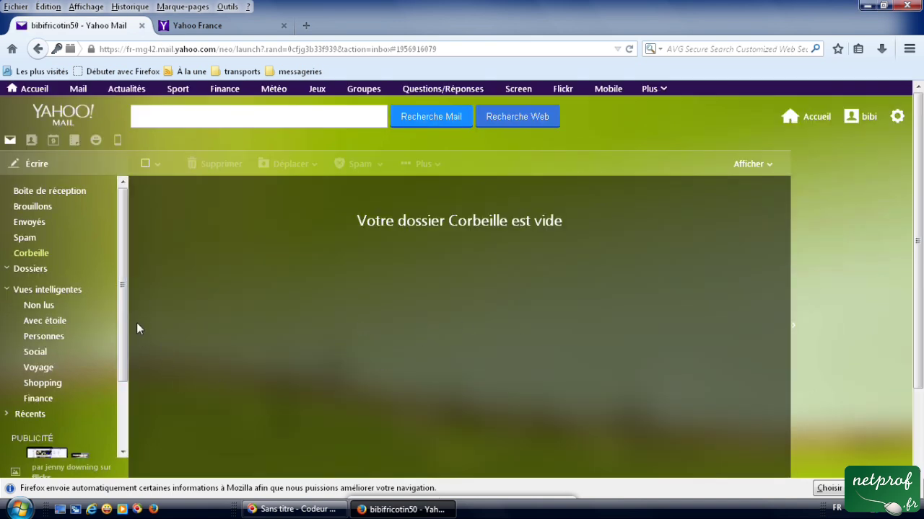
left_click(18, 289)
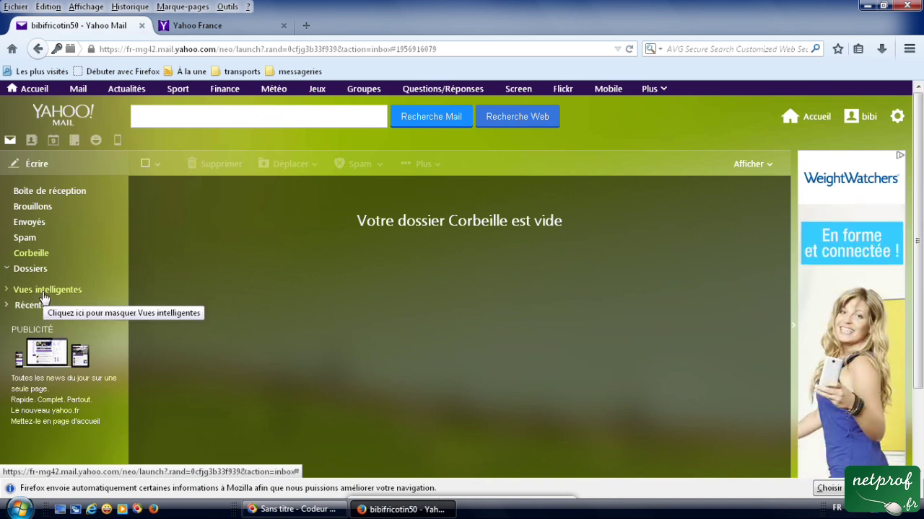
left_click(44, 292)
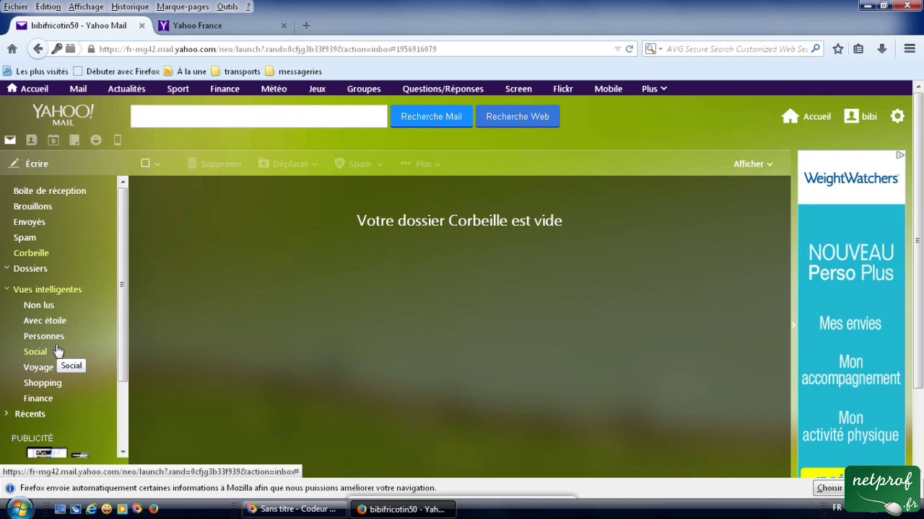
left_click(32, 142)
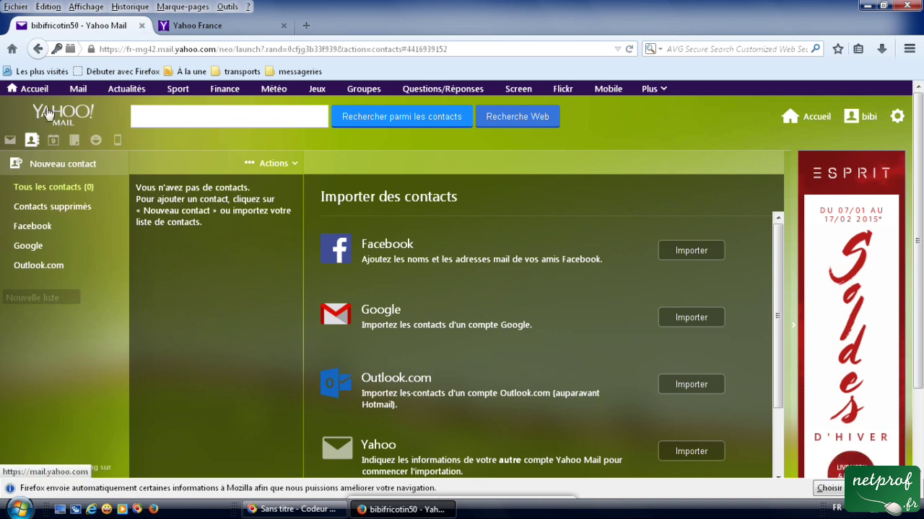
Open a blank Nouveau contact form and scroll through its empty fields.
left_click(61, 169)
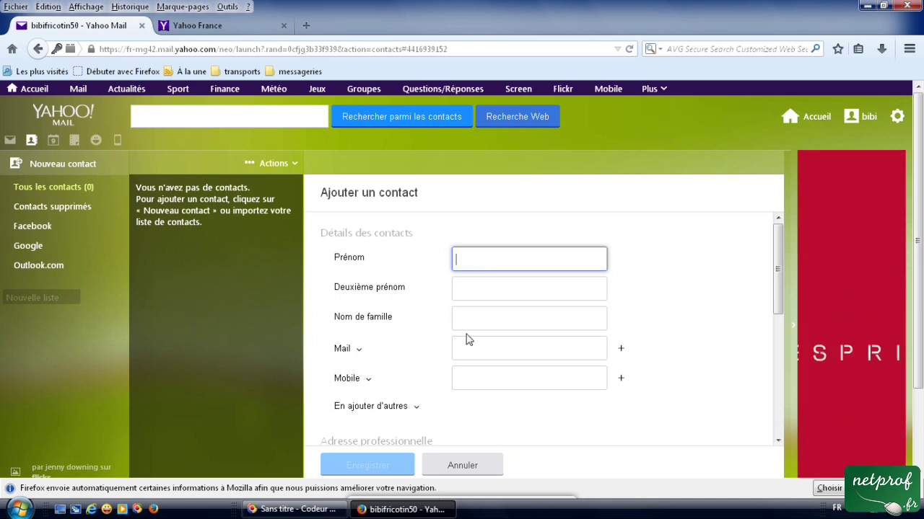
scroll(452, 340, "down", 1)
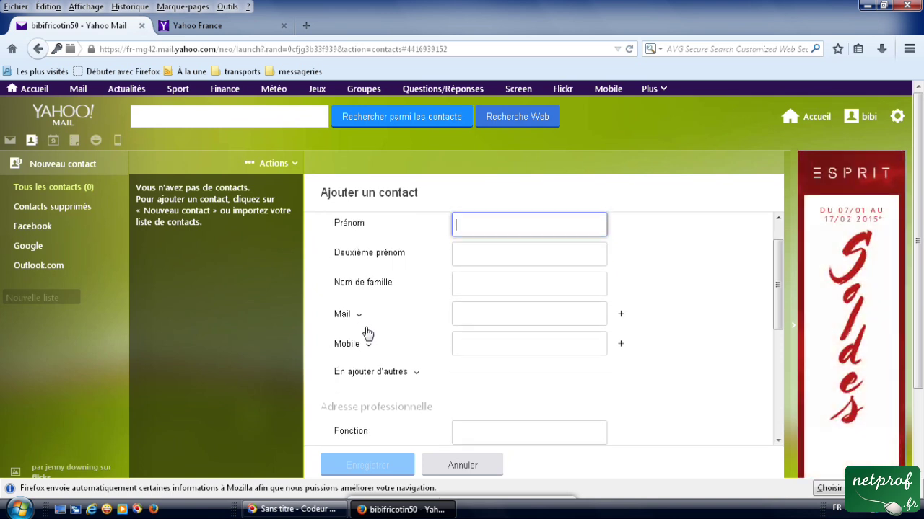
scroll(377, 354, "down", 3)
scroll(388, 363, "down", 3)
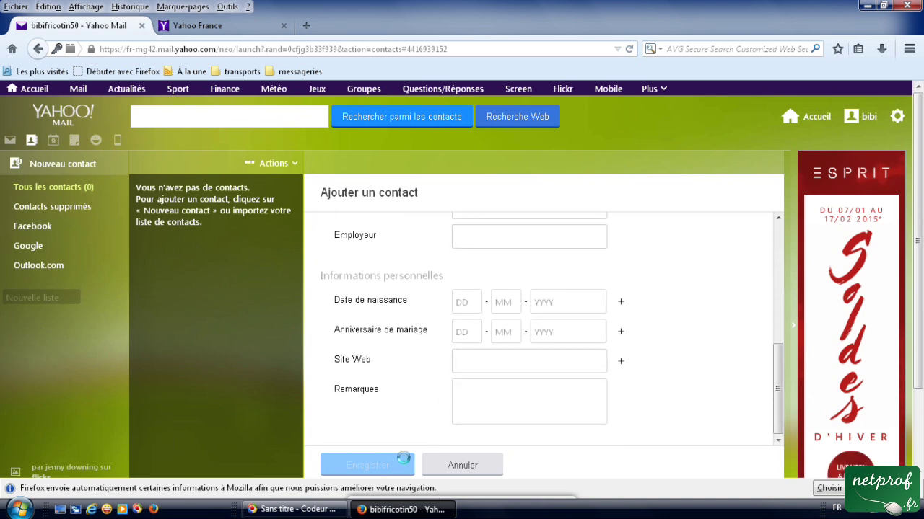
left_click(453, 463)
Discard the new contact form, then browse the Facebook, Google and Outlook.com contact lists, each empty.
left_click(65, 193)
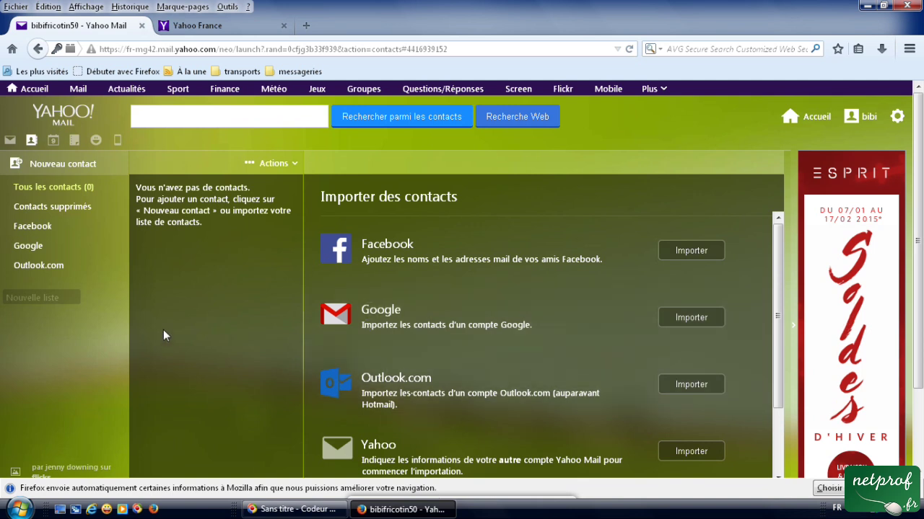
left_click(34, 234)
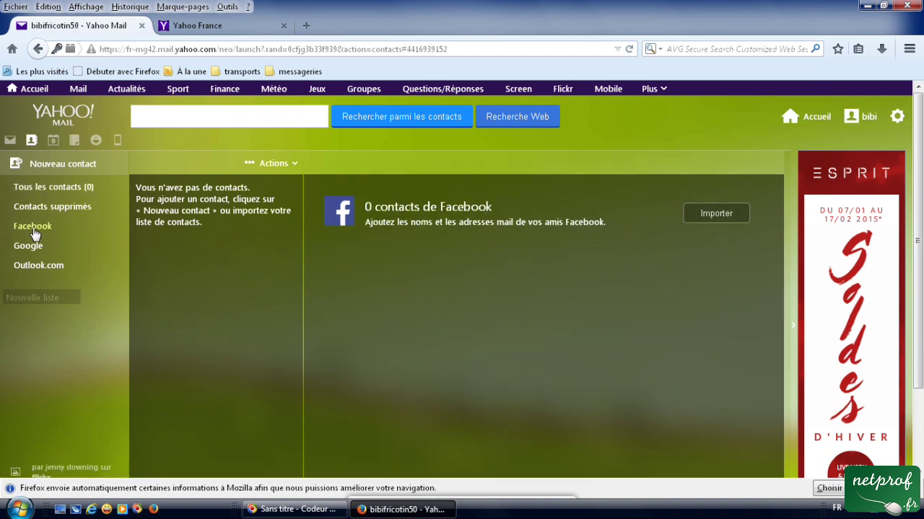
left_click(30, 249)
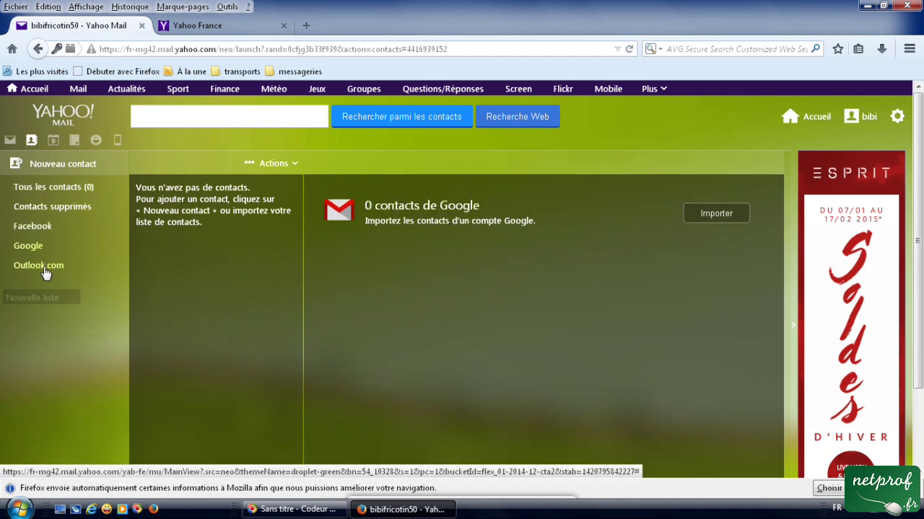
left_click(40, 267)
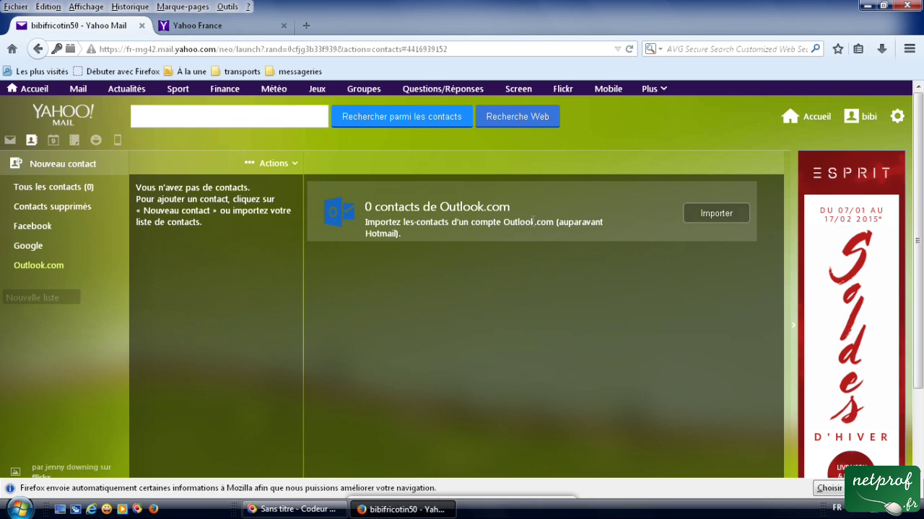
left_click(33, 228)
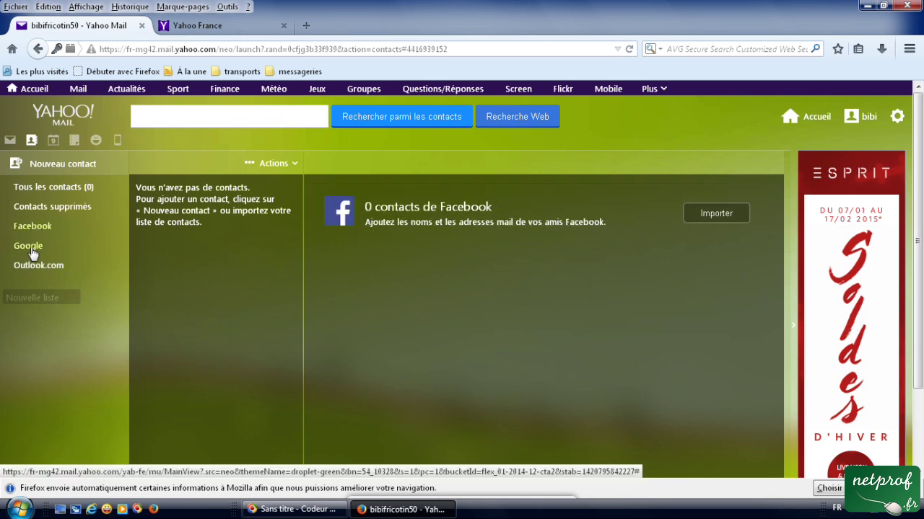
left_click(32, 253)
left_click(34, 266)
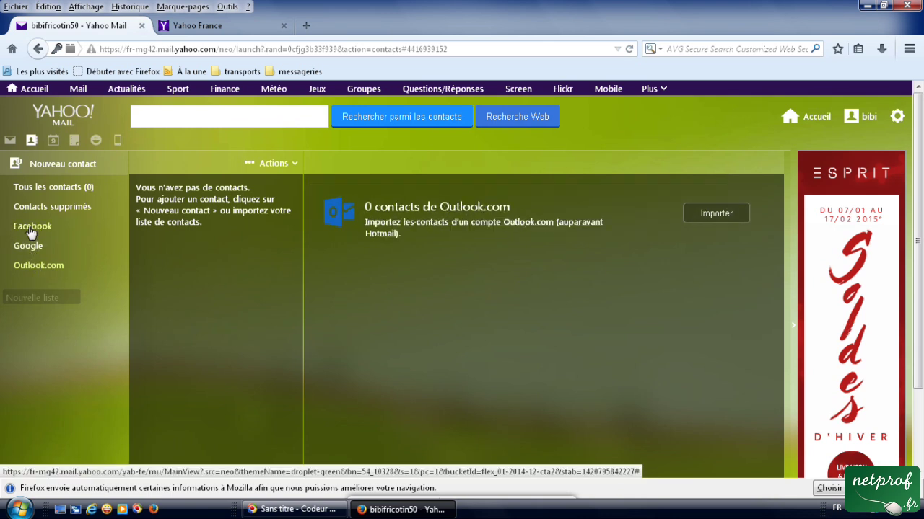
left_click(32, 231)
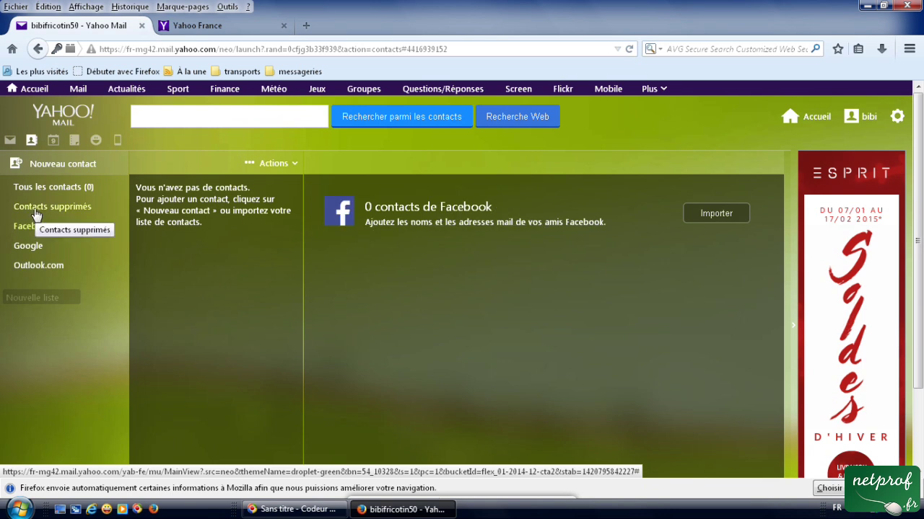
Show the Contacts supprimés list, which is empty and offers restoring from a backup.
left_click(39, 211)
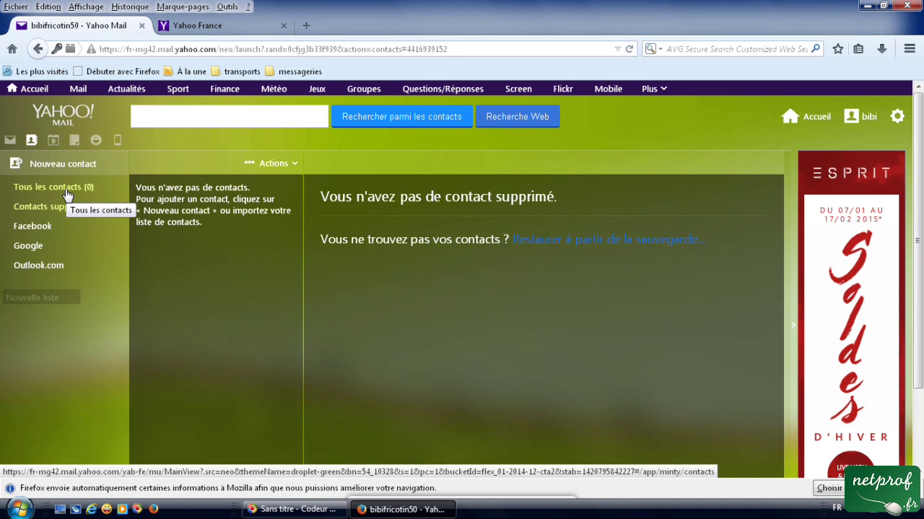
Open the Agenda and show today's Jour view for Friday 9 January 2015.
left_click(53, 141)
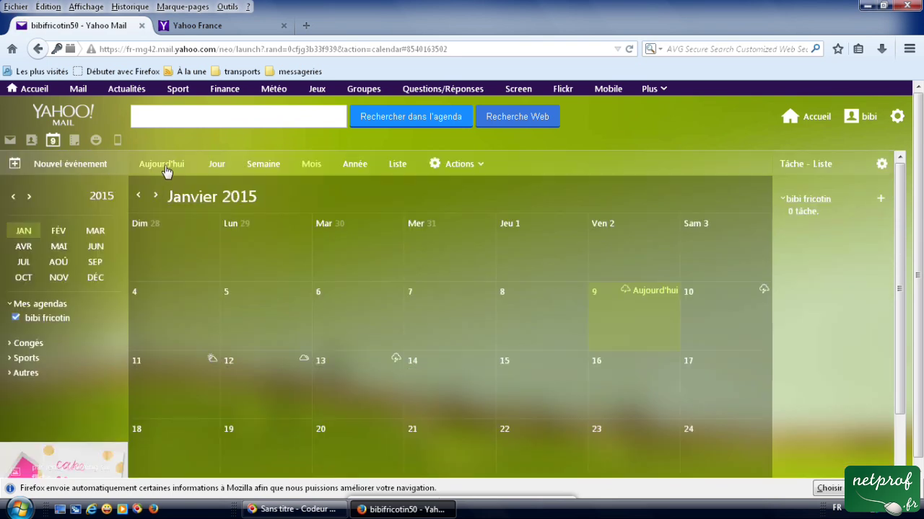
left_click(220, 171)
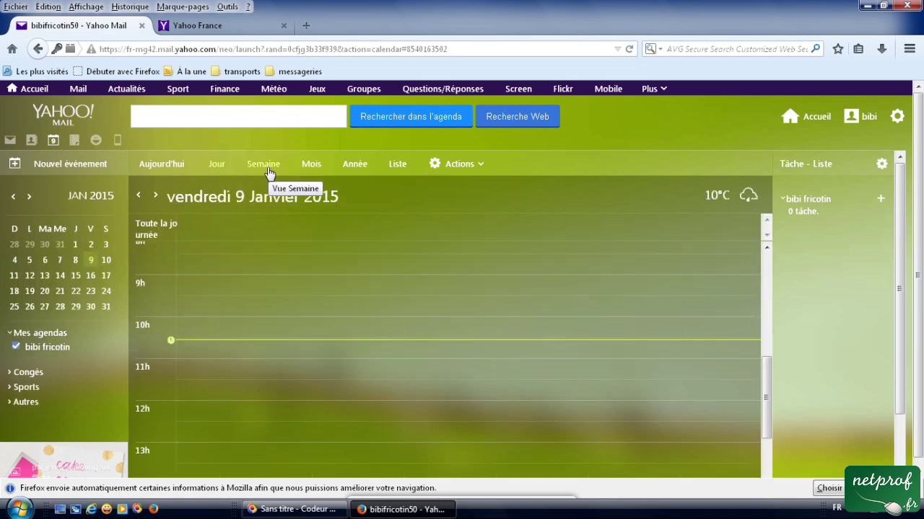